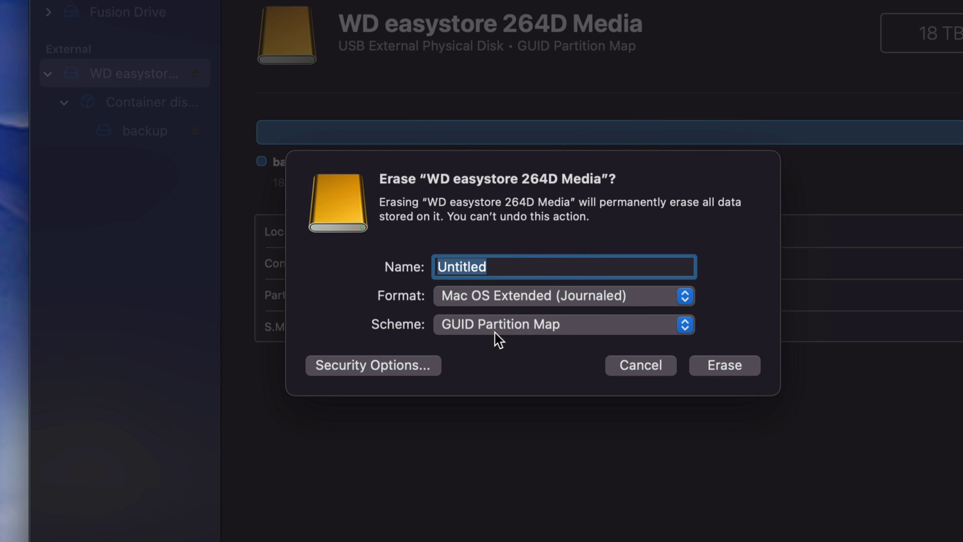
Erase the WD easystore drive with the name Mac, Mac OS Extended (Journaled) format and GUID Partition Map scheme.
drag(501, 266, 431, 274)
text(Mac)
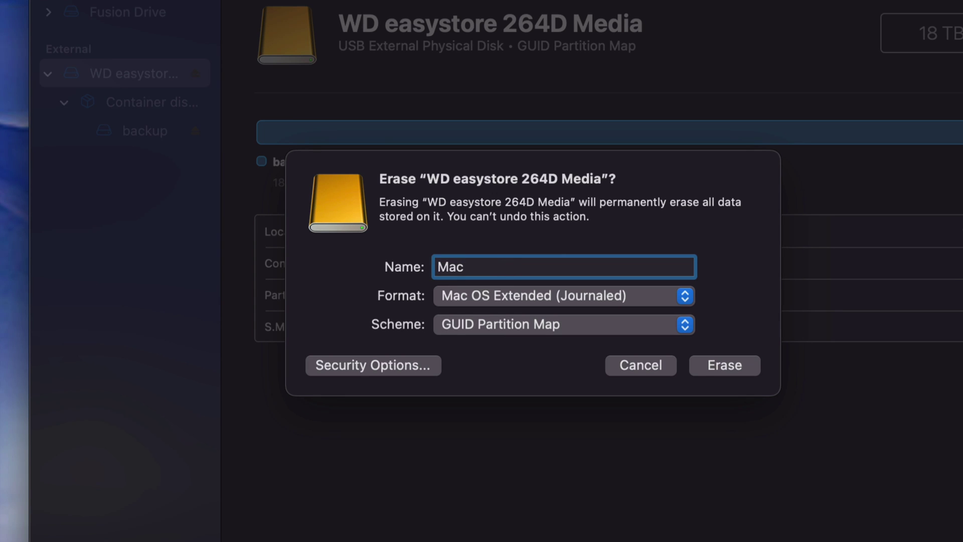
click(741, 366)
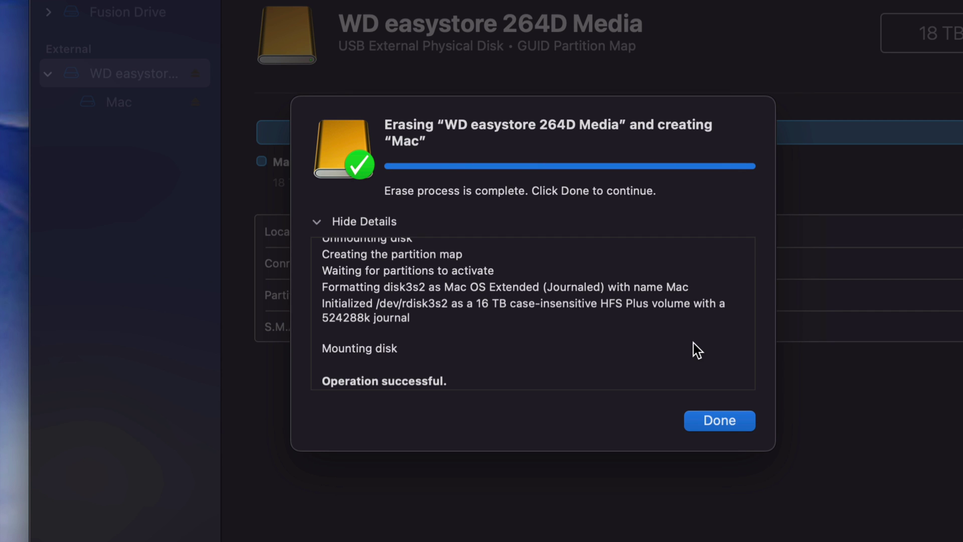
click(721, 423)
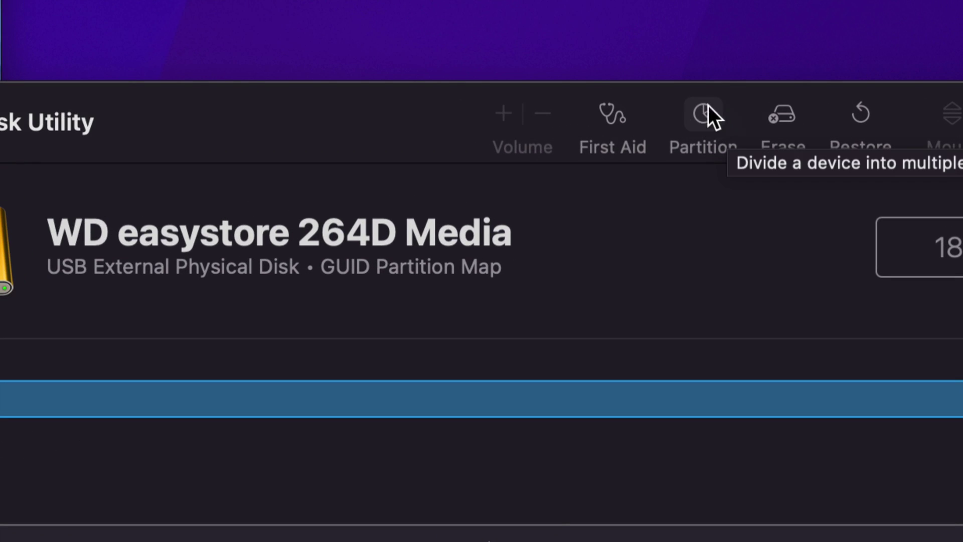
Start partitioning the WD easystore drive and add two more partitions alongside Mac.
click(697, 116)
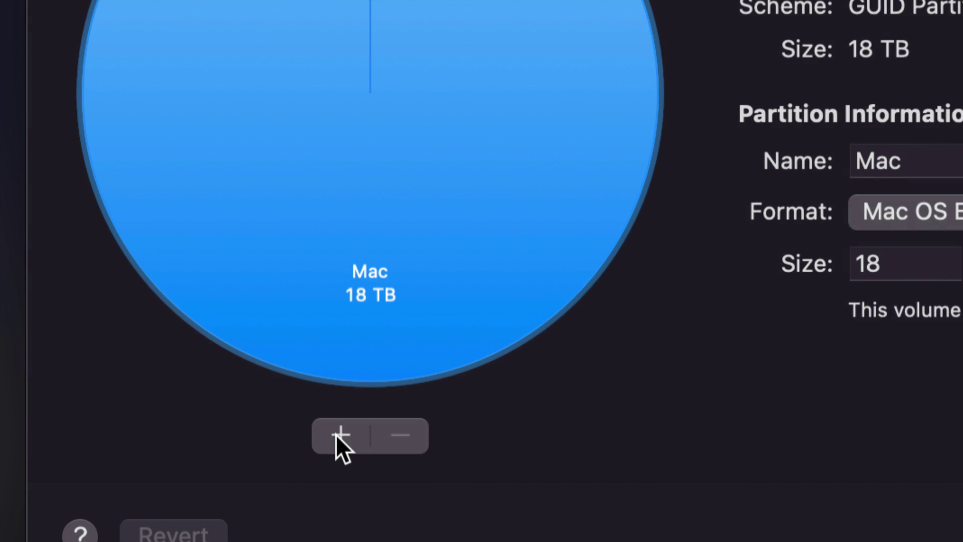
click(339, 436)
click(341, 435)
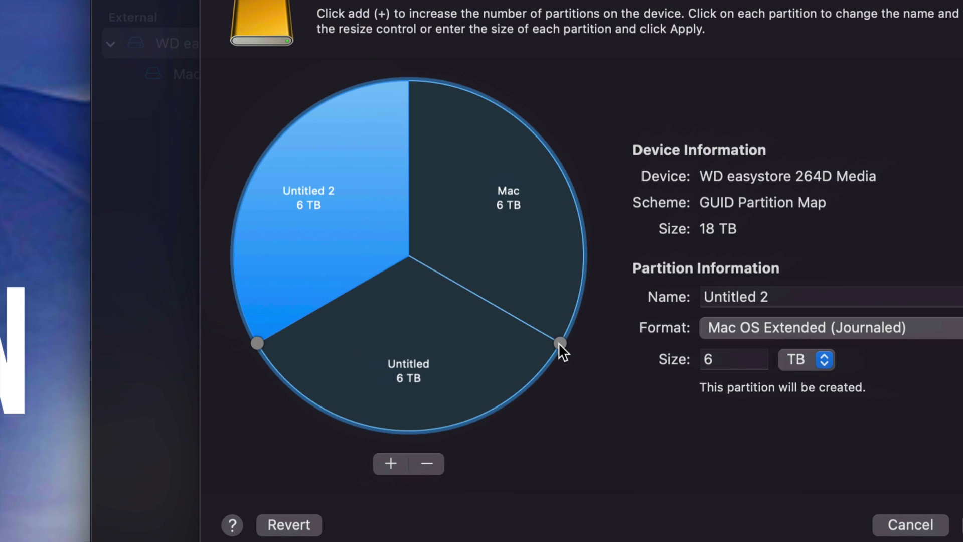
Shrink the Mac partition to about 2.13 TB and name the adjacent enlarged partition Time Machine.
drag(560, 343, 590, 151)
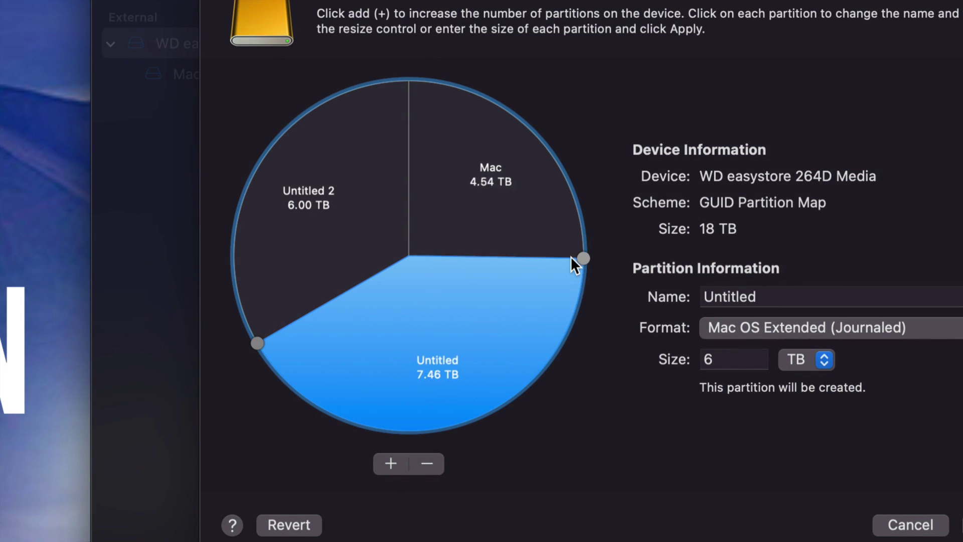
drag(572, 257, 553, 146)
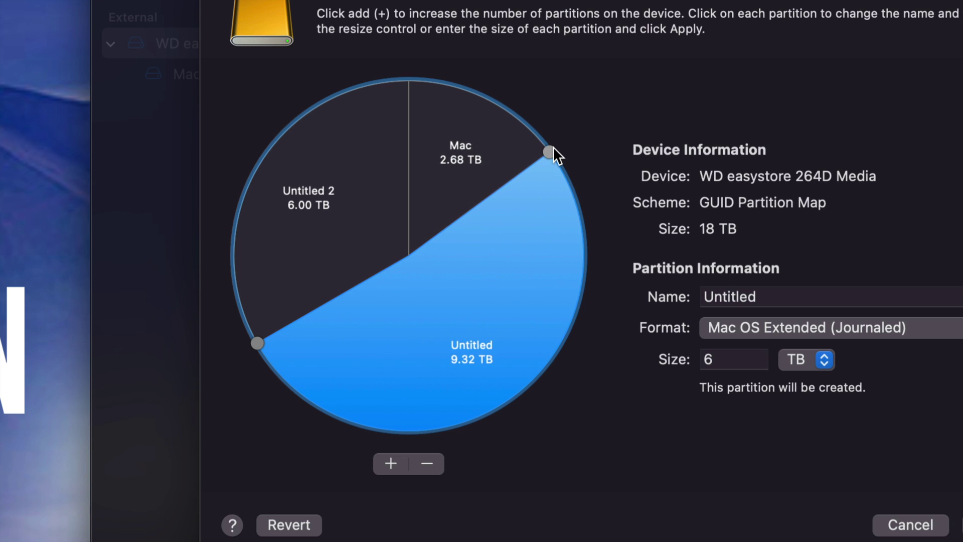
drag(553, 146, 530, 122)
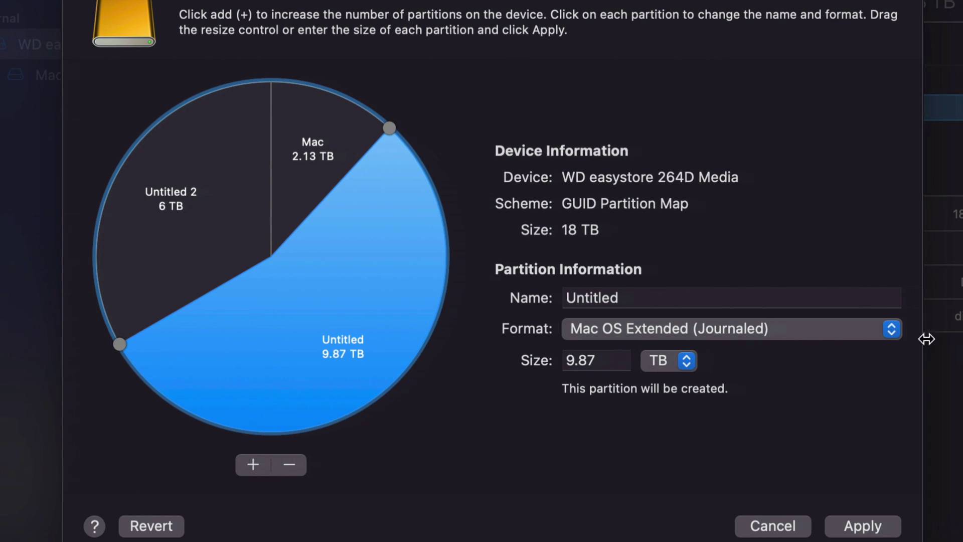
click(658, 296)
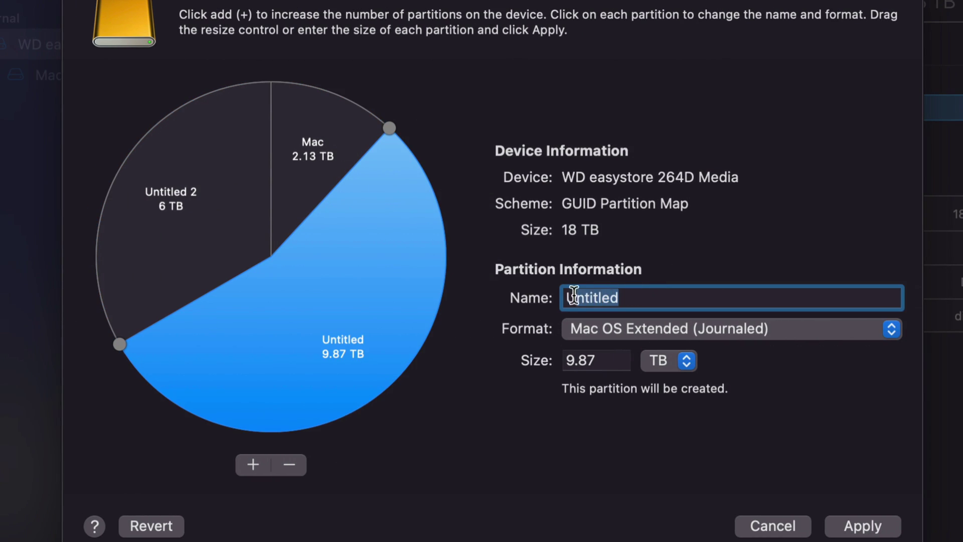
text(Time Machine)
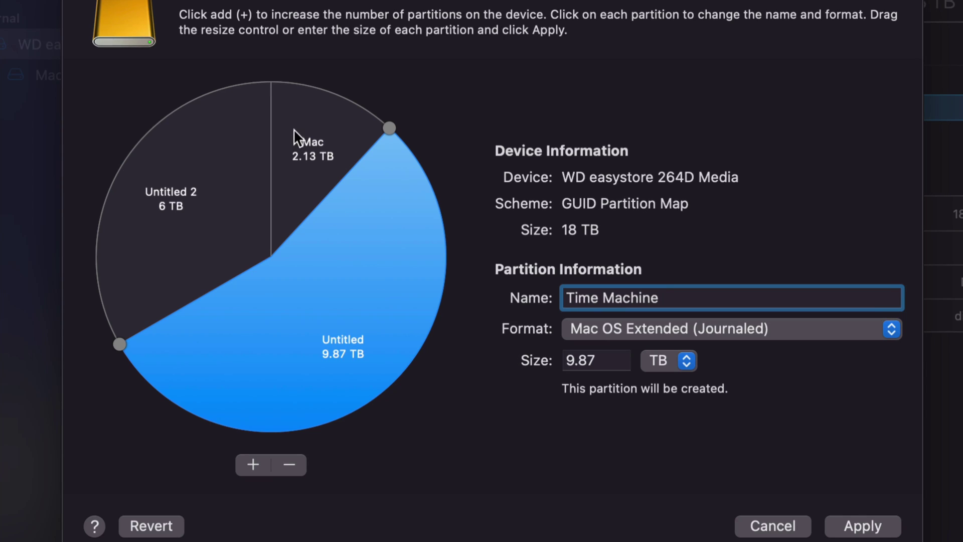
Reconfigure the Mac partition as an ExFAT partition of about 1.98 TB named Windows.
click(313, 143)
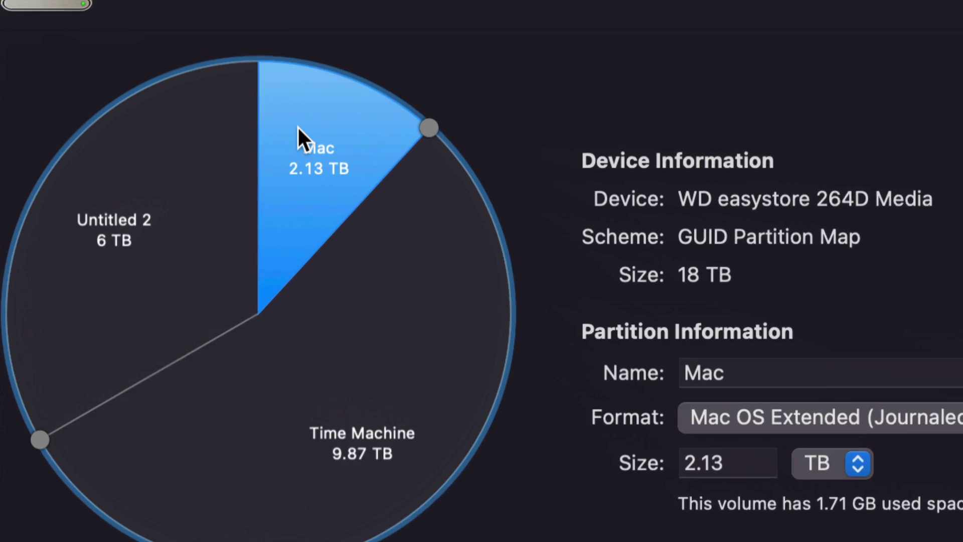
drag(476, 123, 467, 116)
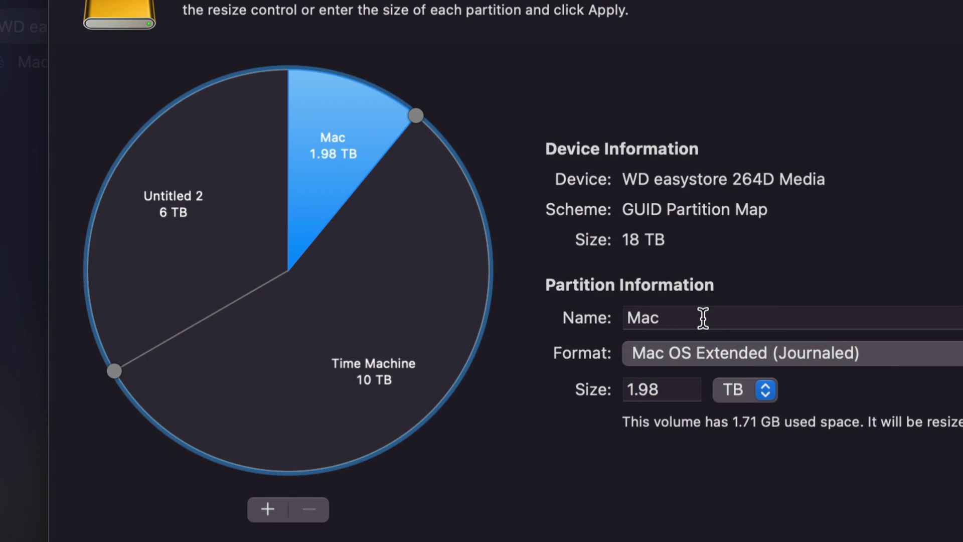
drag(729, 327, 664, 325)
text(Window)
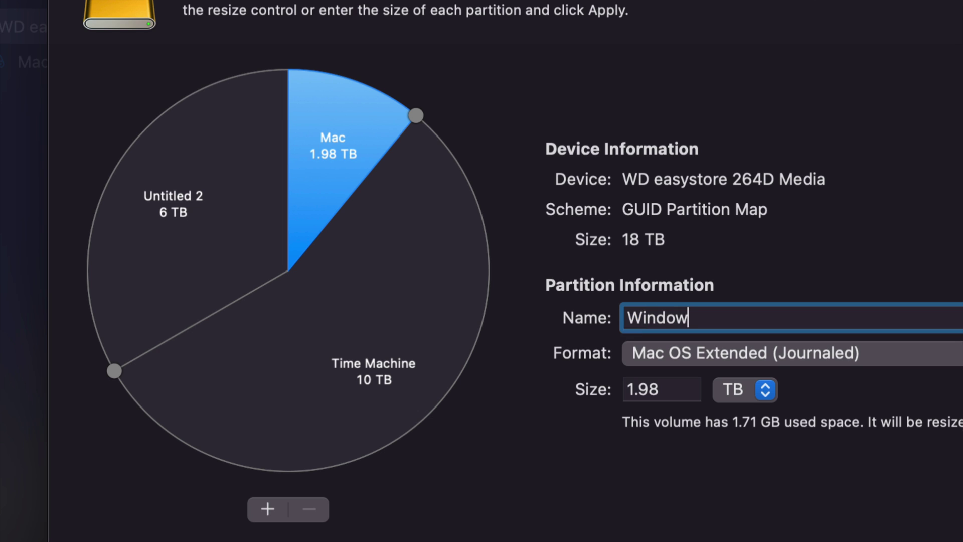
text(s)
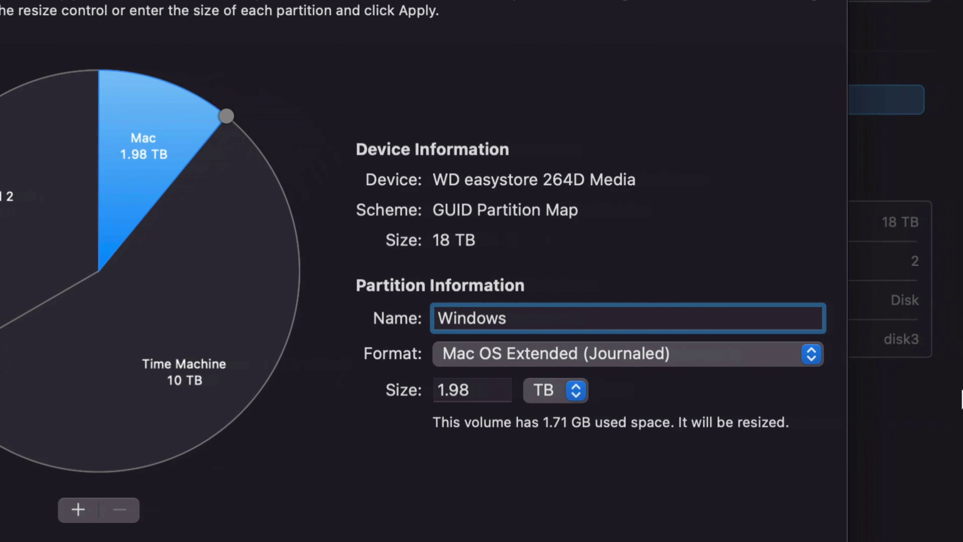
click(820, 358)
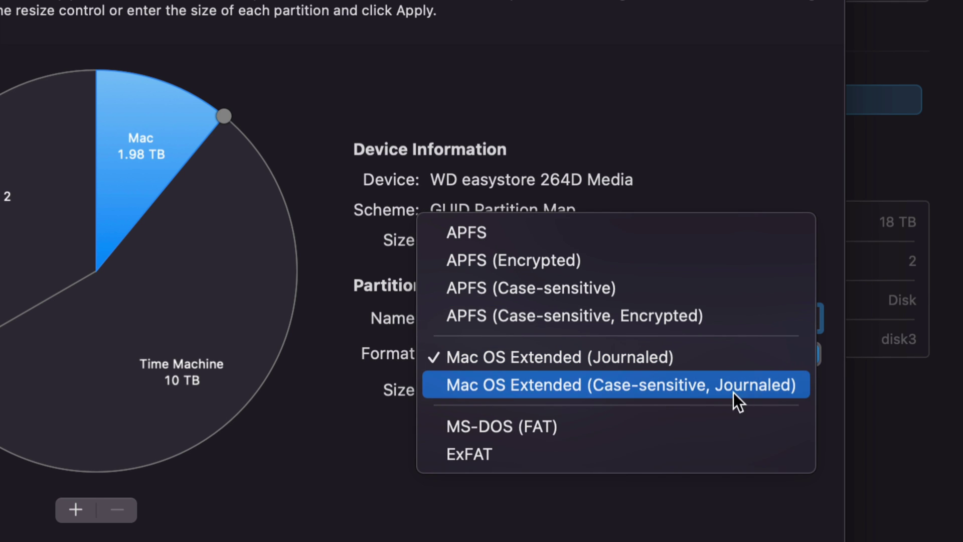
click(597, 454)
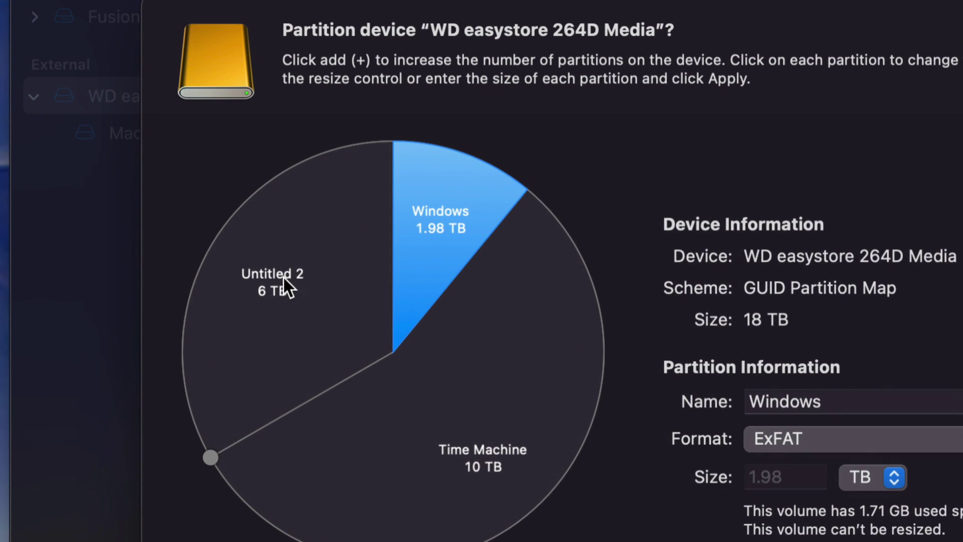
Name the Untitled 2 partition Mac Backup and choose Mac OS Extended (Journaled) as its format.
click(284, 278)
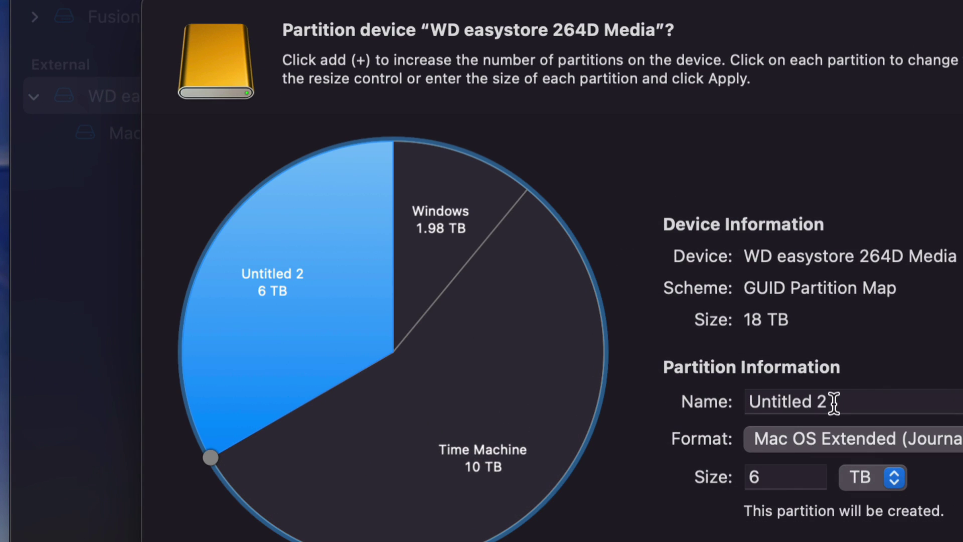
drag(830, 400, 747, 403)
text(Mac Backu)
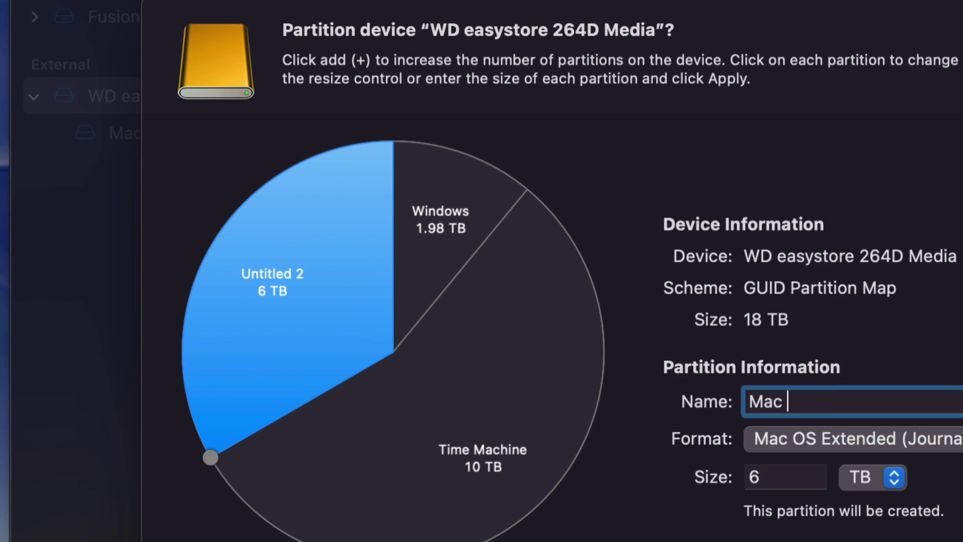
text(p)
click(903, 438)
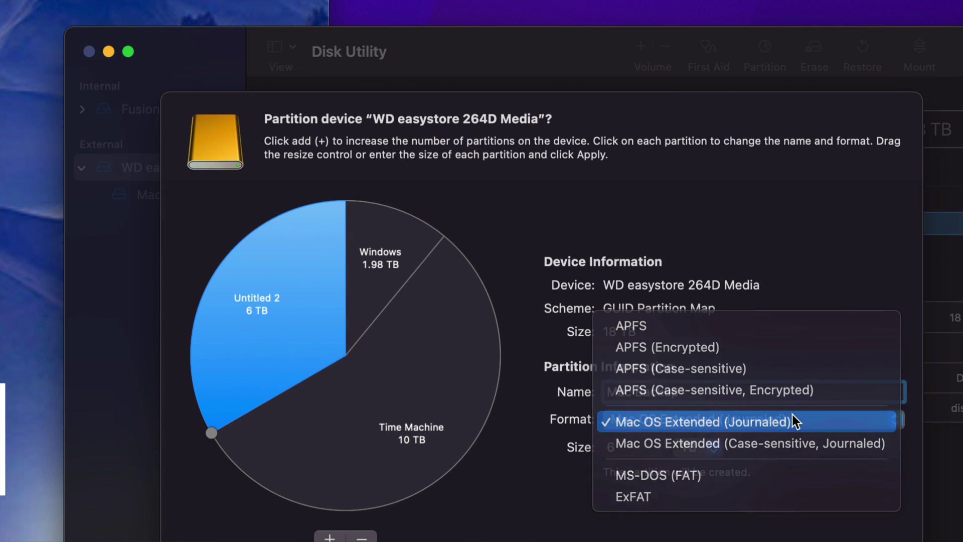
click(793, 416)
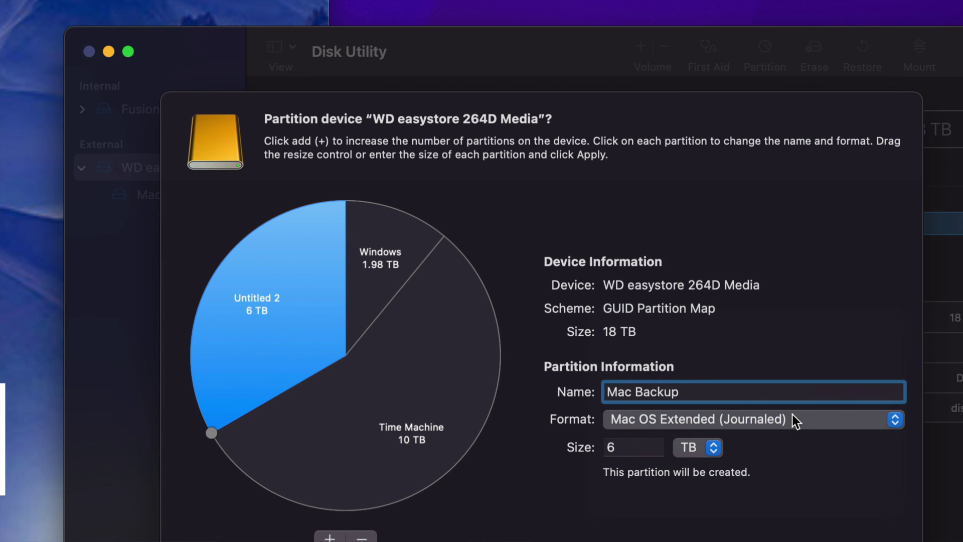
click(792, 414)
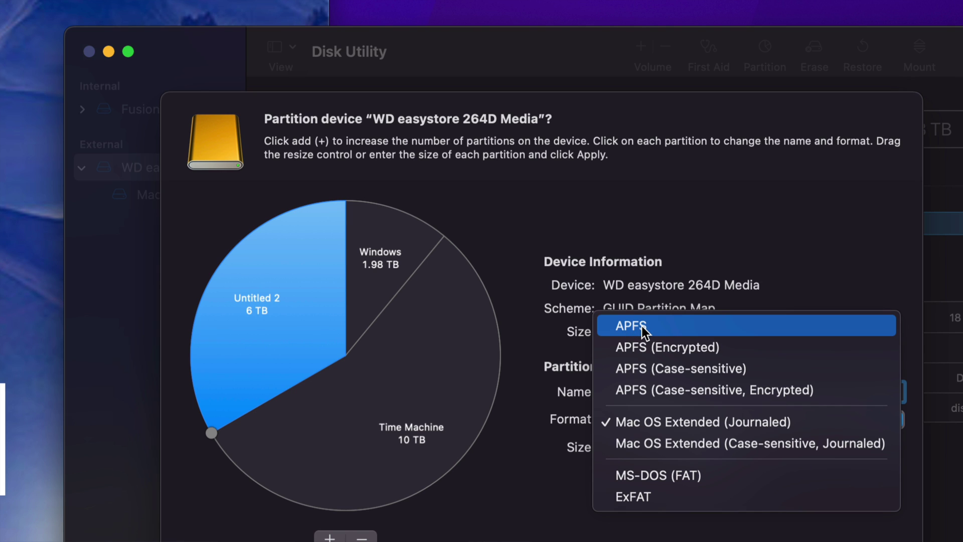
click(676, 426)
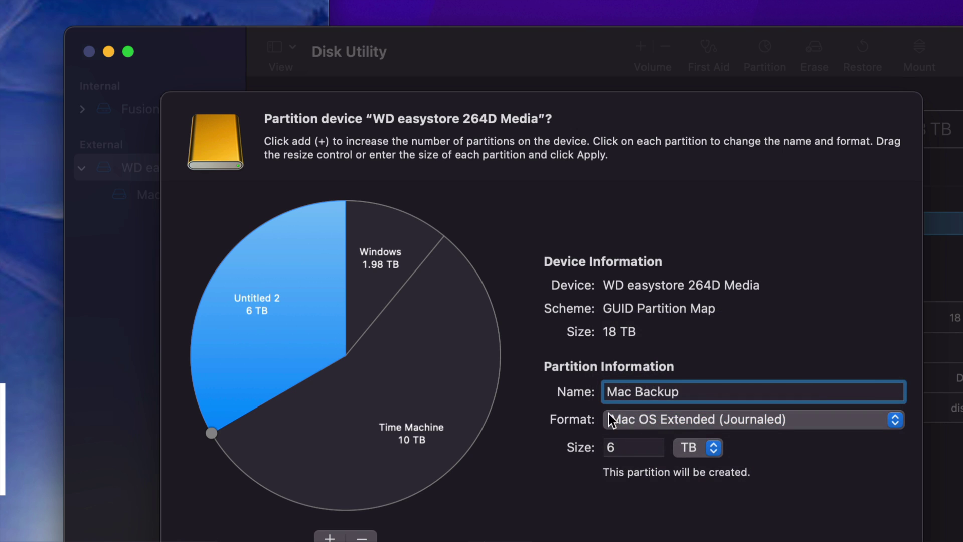
Review the name, format and size settings of the Time Machine, Windows and Mac Backup partitions.
click(472, 375)
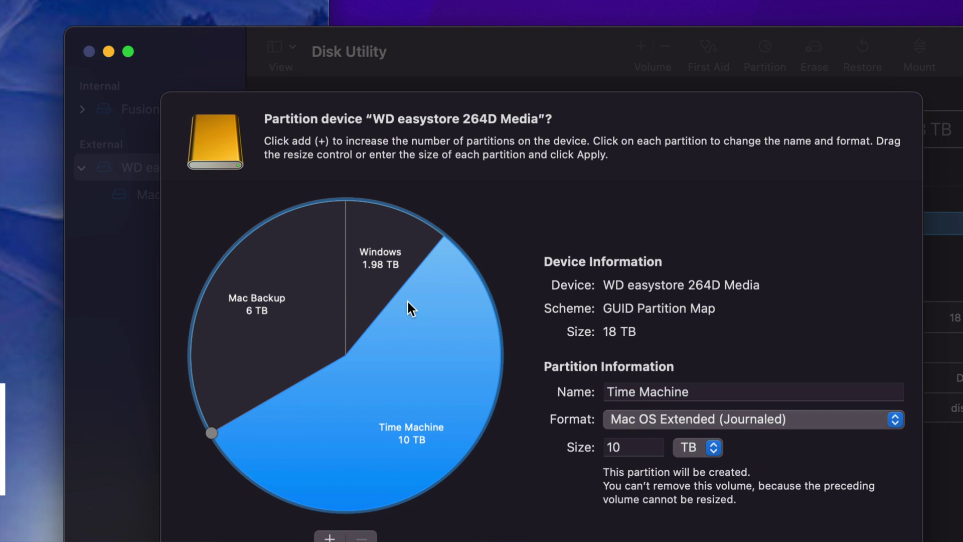
click(382, 291)
click(331, 298)
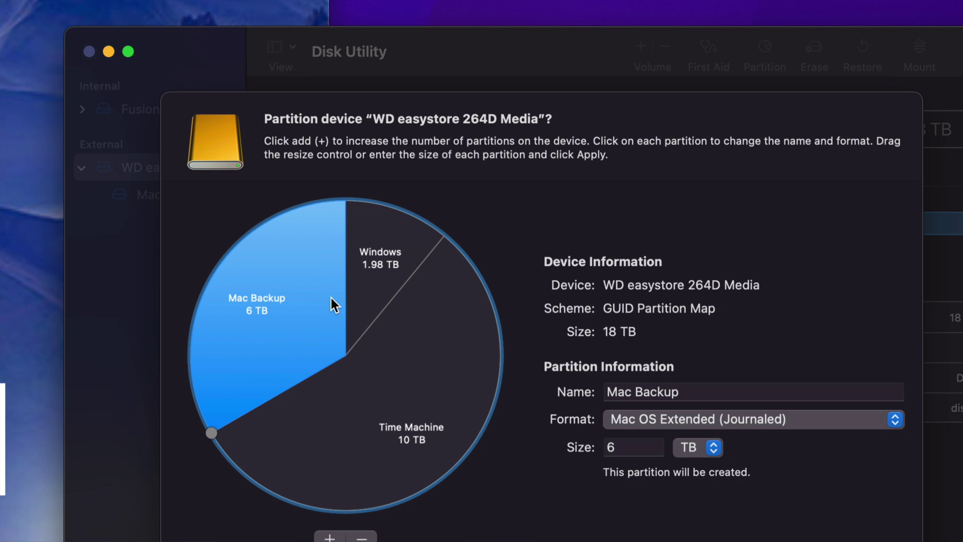
click(429, 373)
click(373, 289)
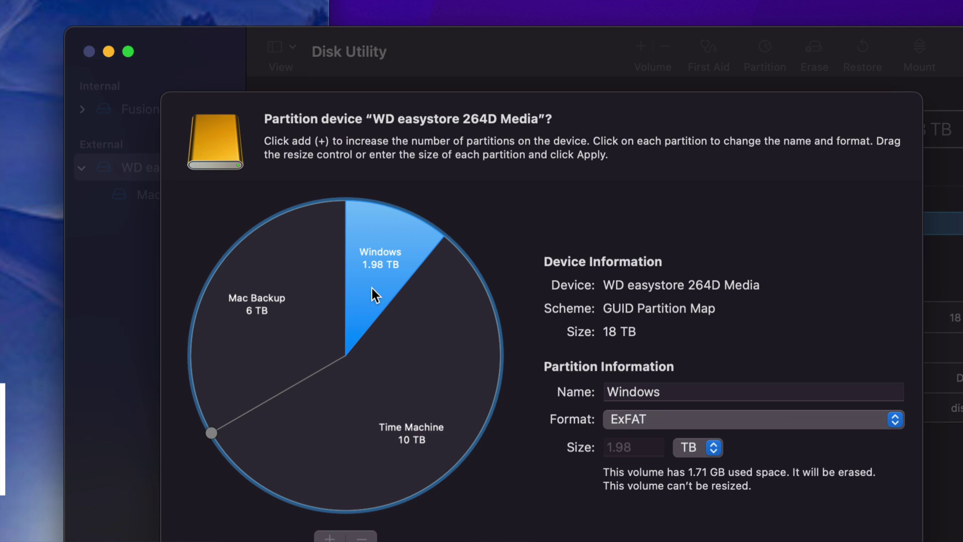
click(326, 303)
click(401, 362)
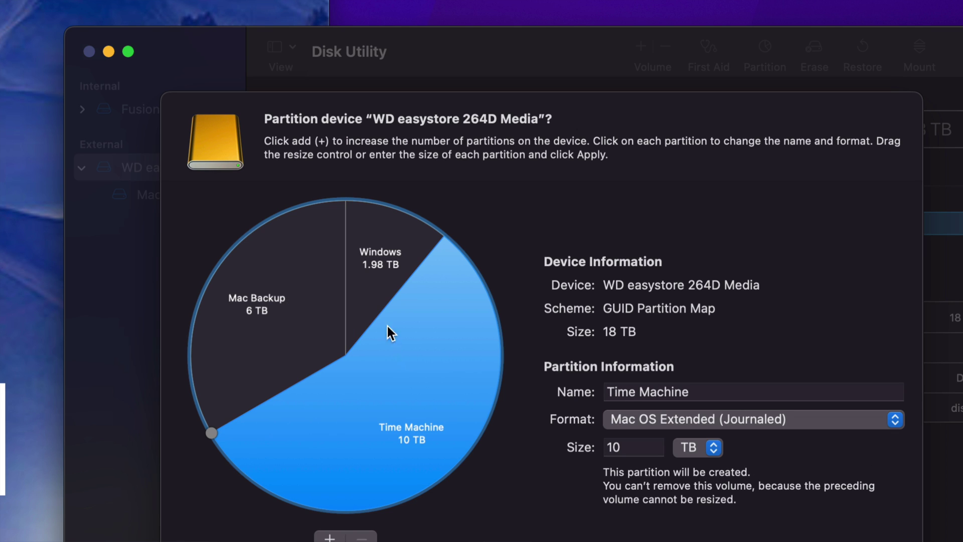
click(361, 299)
click(304, 309)
click(392, 359)
click(369, 290)
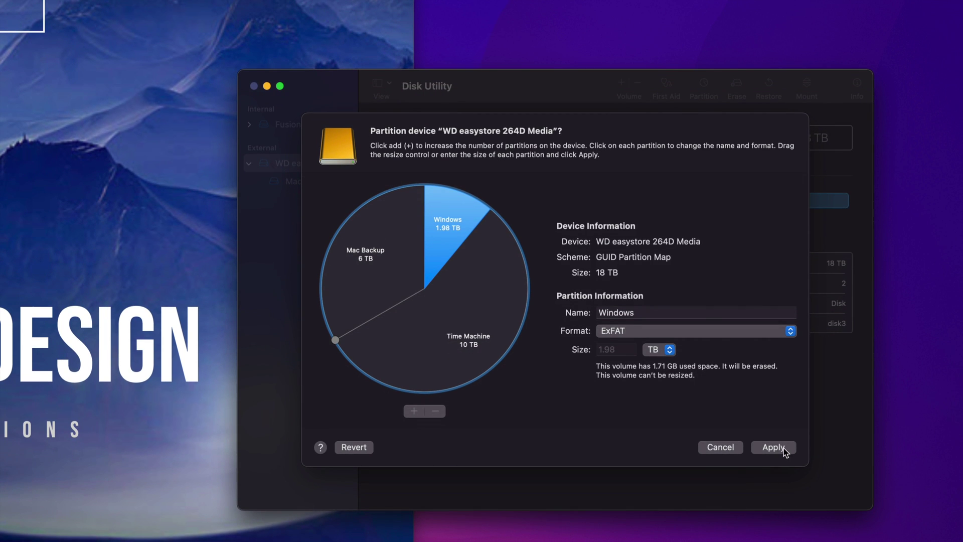
Apply the three-partition layout to the WD easystore drive, confirm the partitioning and close the finished operation.
click(783, 447)
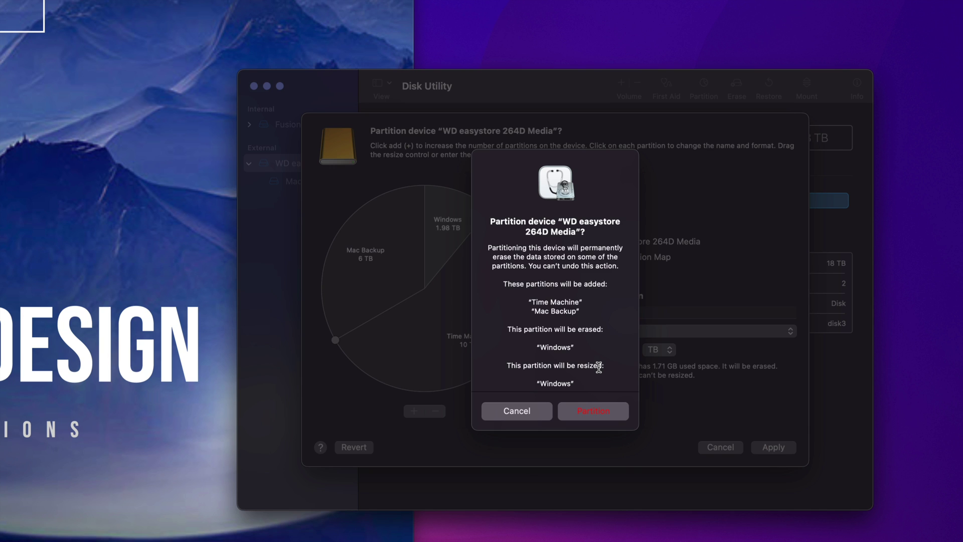
click(594, 411)
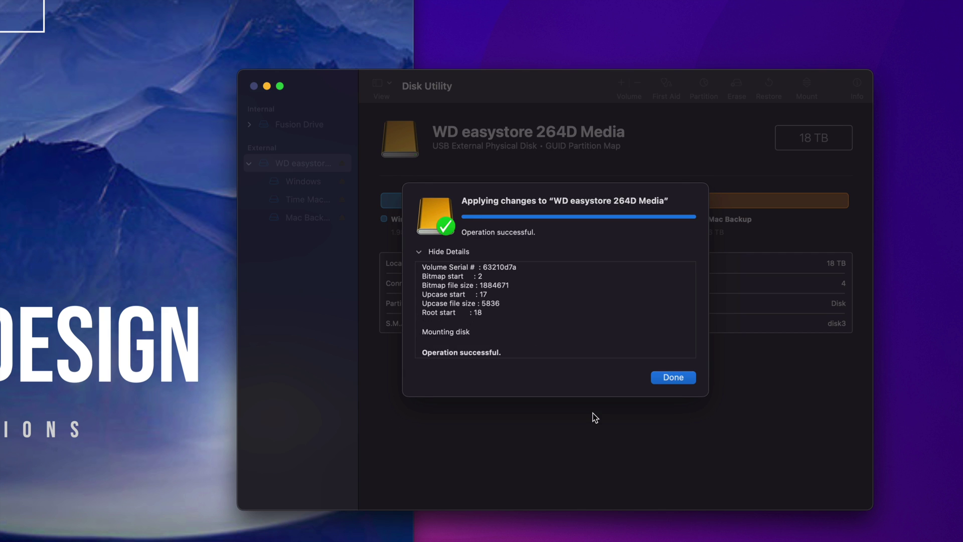
click(680, 378)
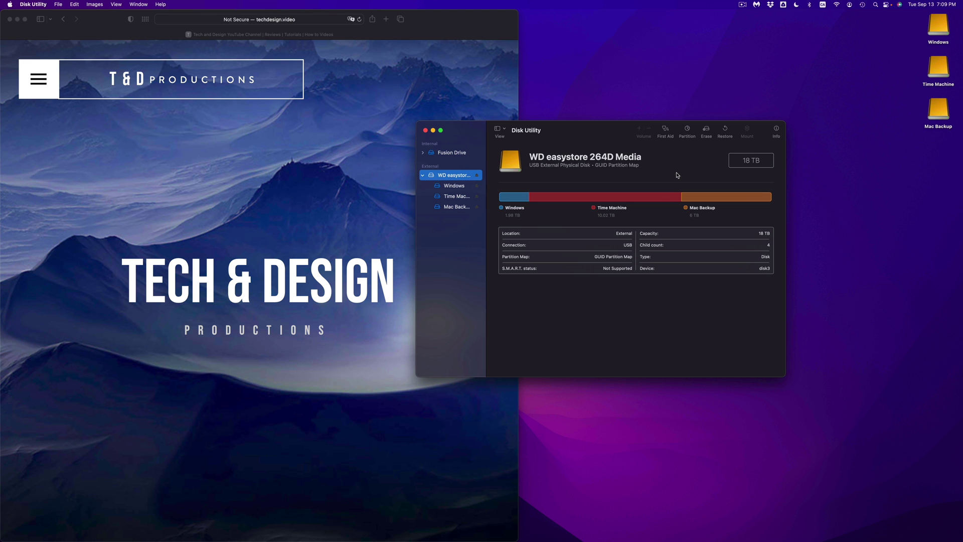
Highlight the Windows, Time Machine and Mac Backup drives on the desktop to examine them, and clear the selection.
drag(905, 11, 941, 133)
drag(938, 33, 848, 133)
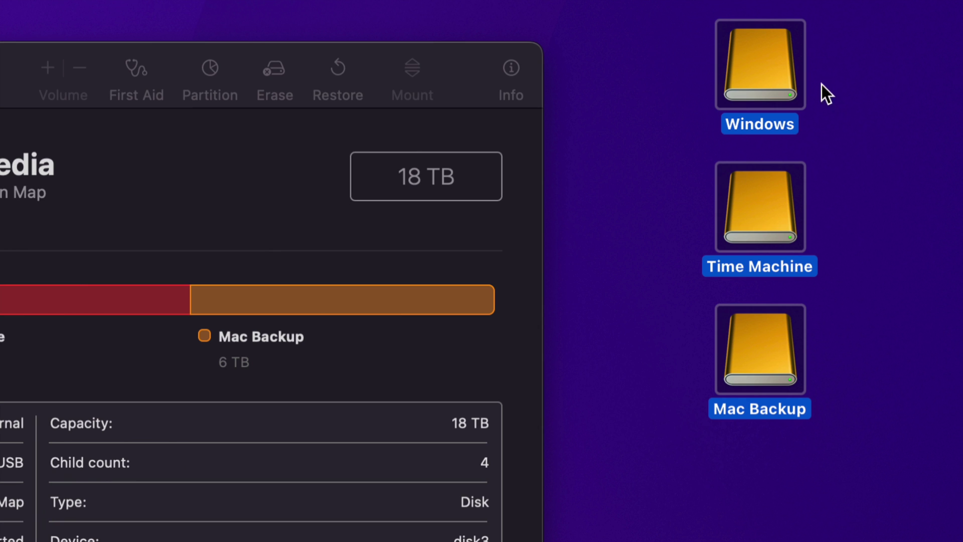
click(848, 110)
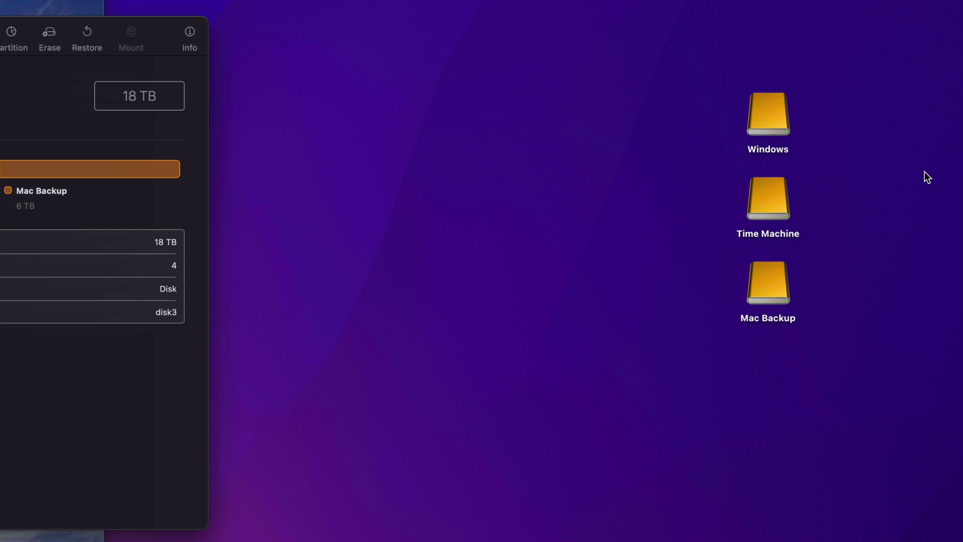
Open the Windows drive from the desktop in Finder and move its window nearer to the desktop drives.
click(784, 116)
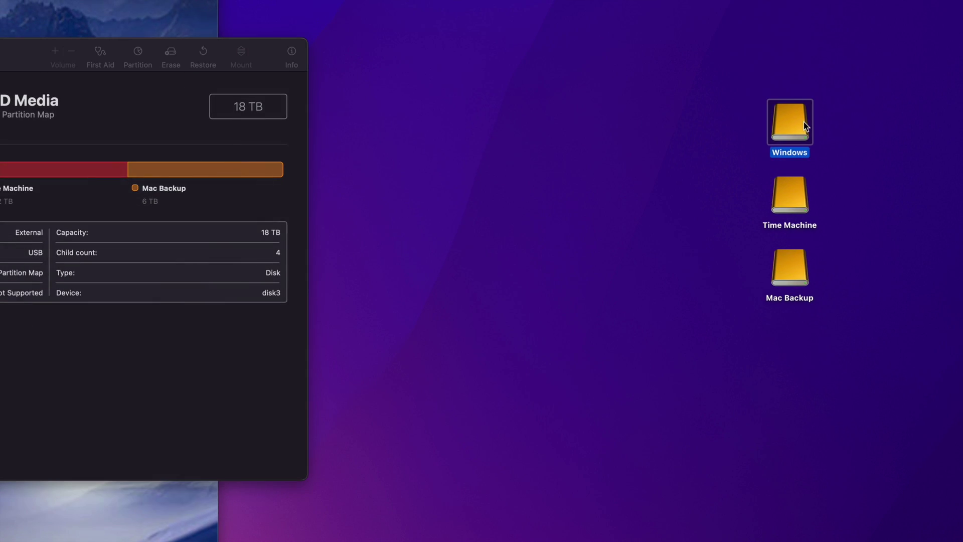
double_click(803, 126)
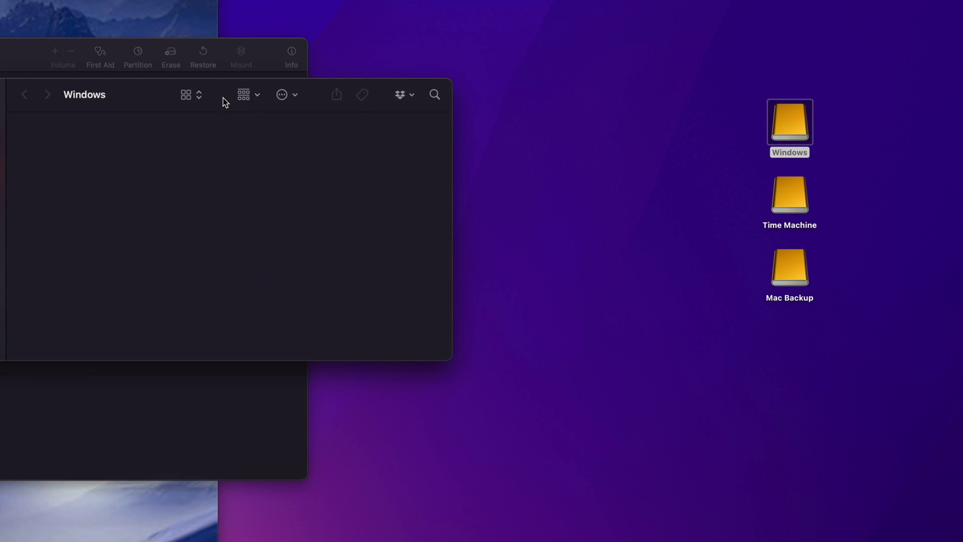
drag(241, 90, 411, 128)
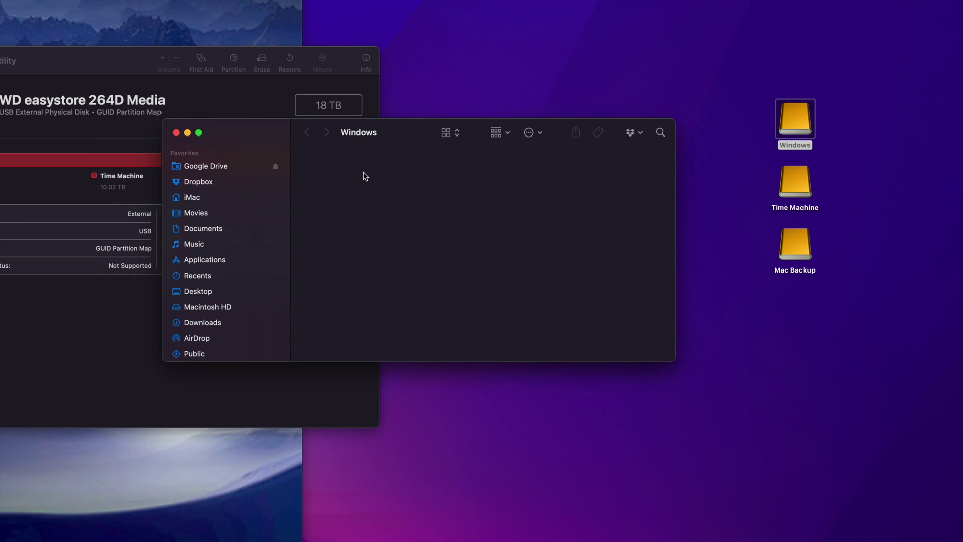
Close the Windows drive's window, open the Time Machine drive in Finder to examine its contents, and close it again.
drag(443, 139, 497, 179)
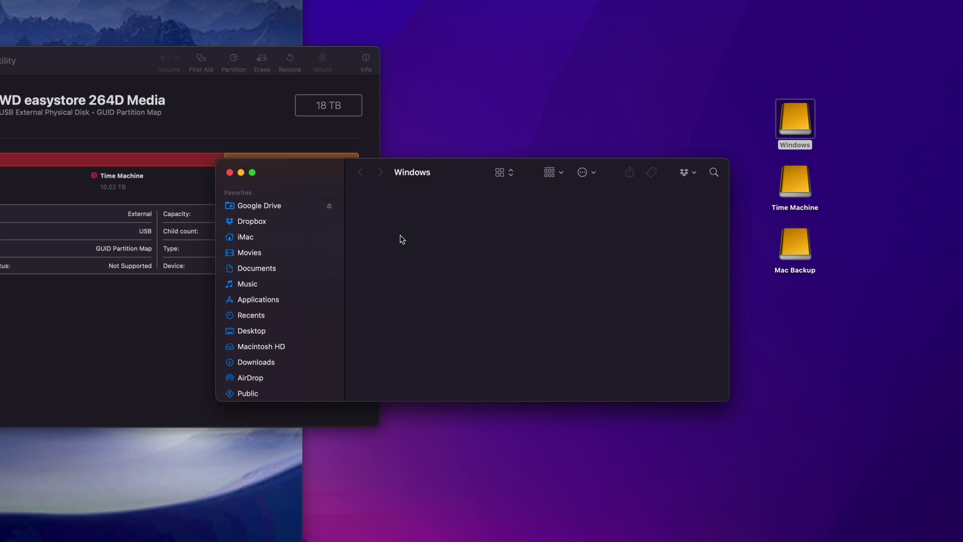
key(super+w)
double_click(802, 180)
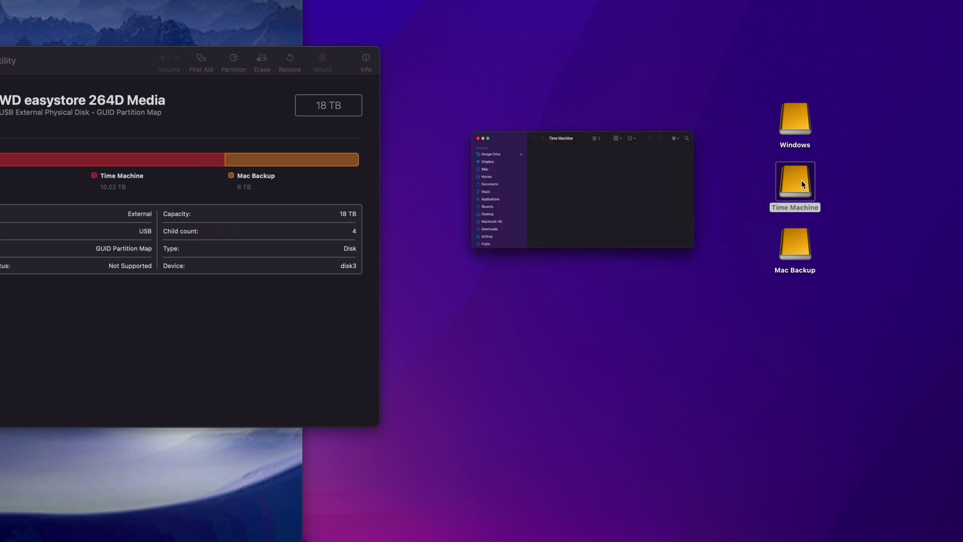
drag(142, 104, 245, 164)
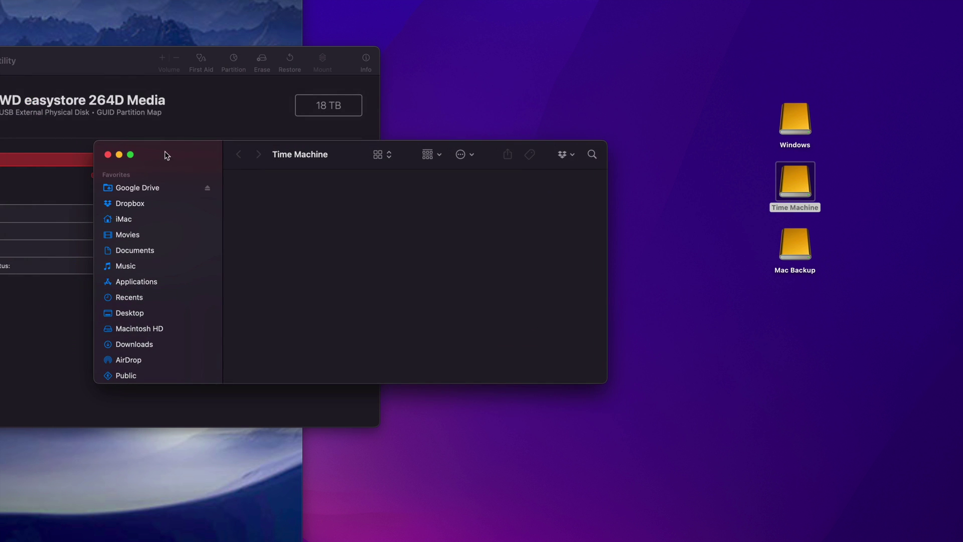
click(108, 155)
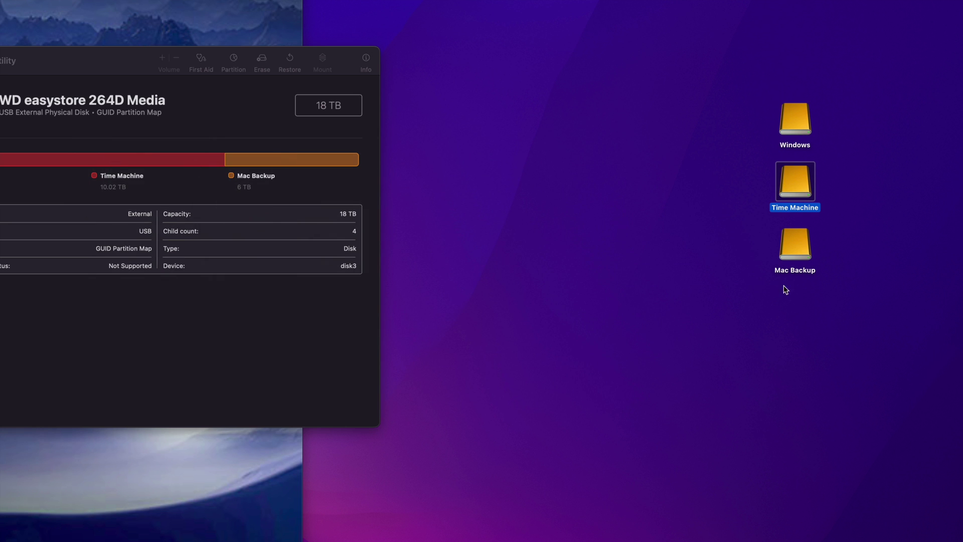
Open the Mac Backup drive from the desktop in Finder, examine its contents and close the window.
double_click(799, 257)
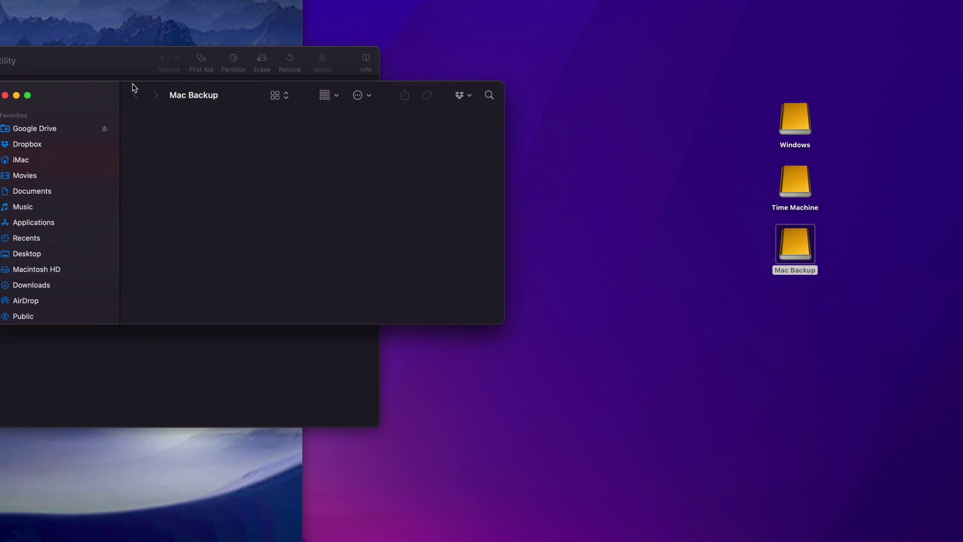
drag(134, 88, 299, 186)
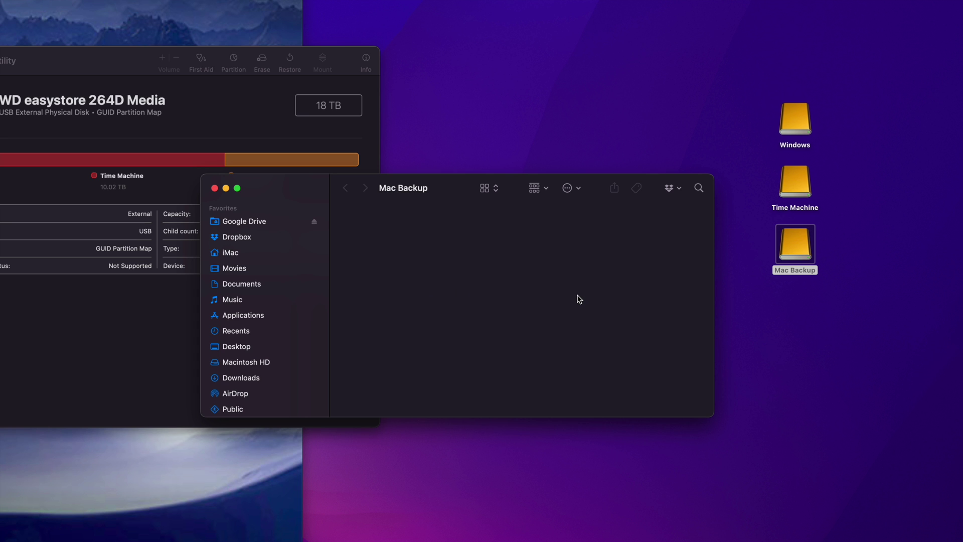
key(super+w)
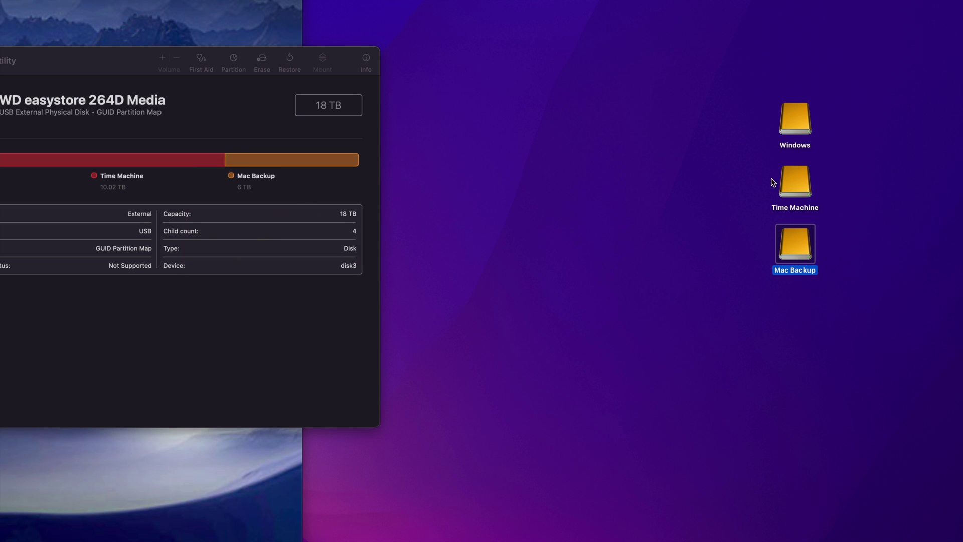
Highlight the Time Machine drive on the desktop, move the Disk Utility window nearer to the drives and close it.
click(787, 187)
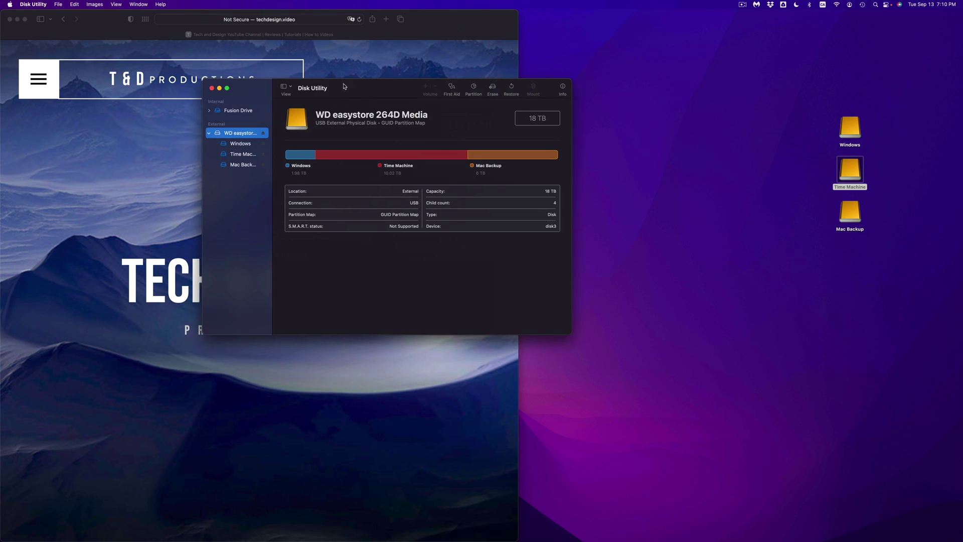
drag(259, 87, 466, 149)
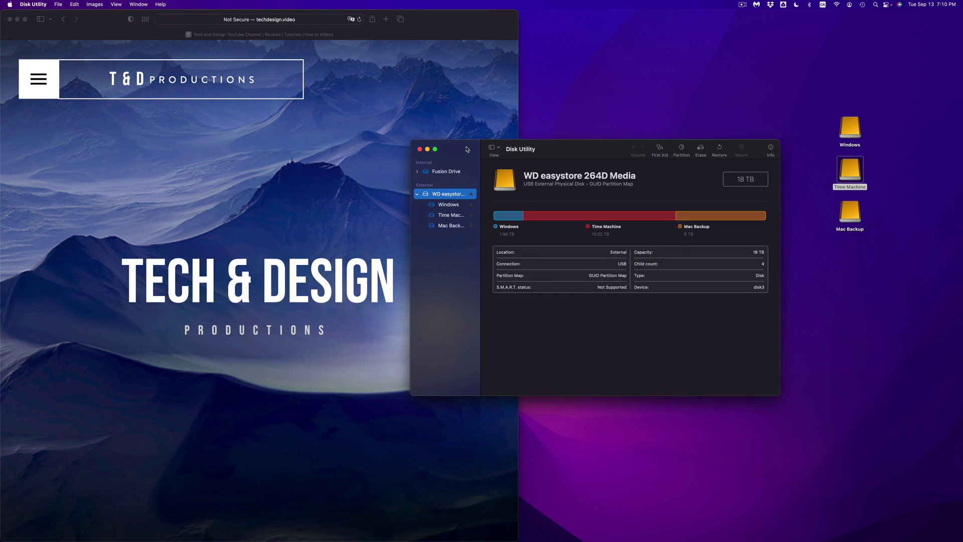
click(420, 149)
Switch to System Preferences and open the Time Machine settings.
mouse_move(418, 541)
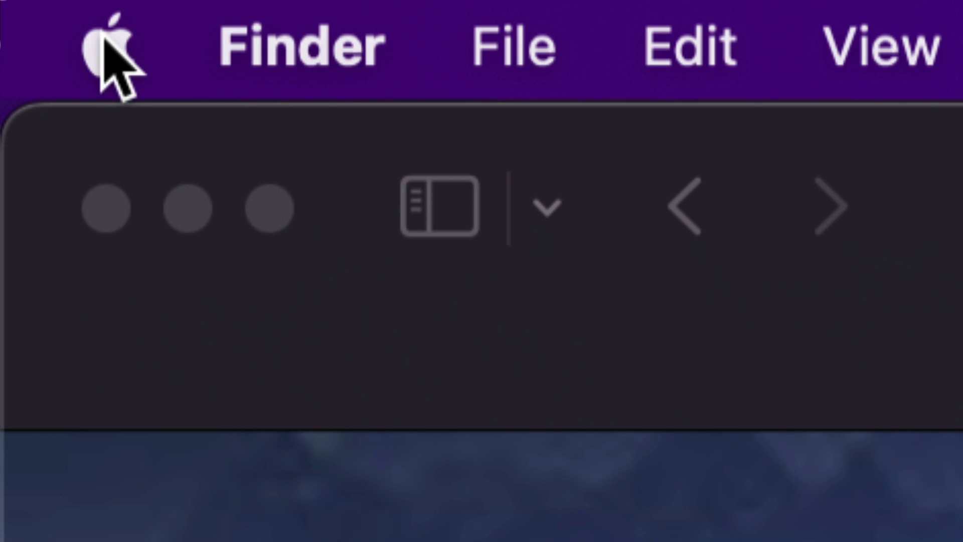
click(103, 34)
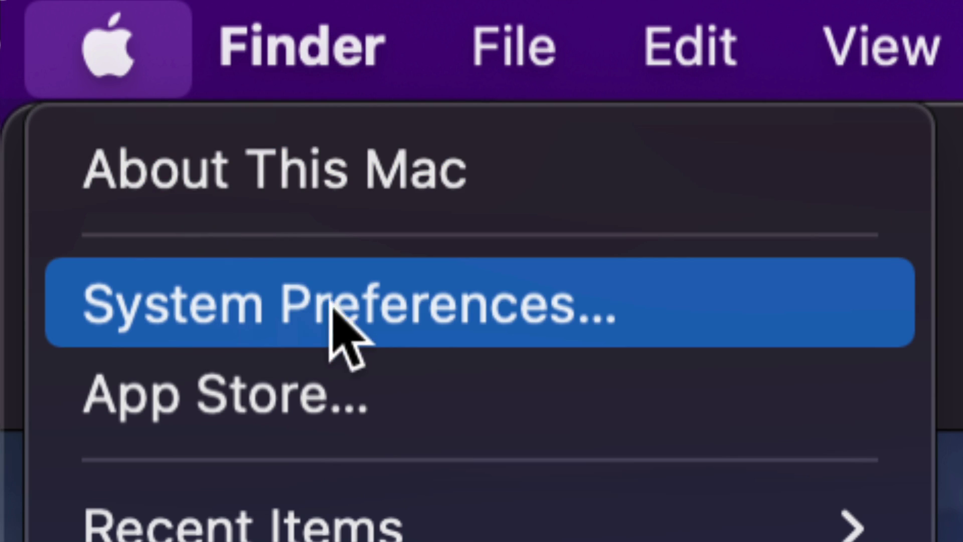
click(426, 307)
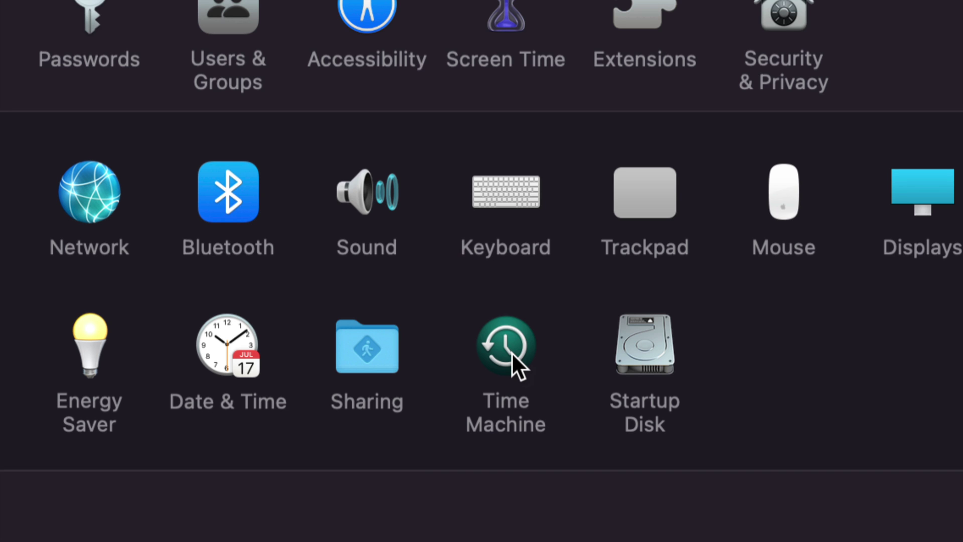
click(512, 352)
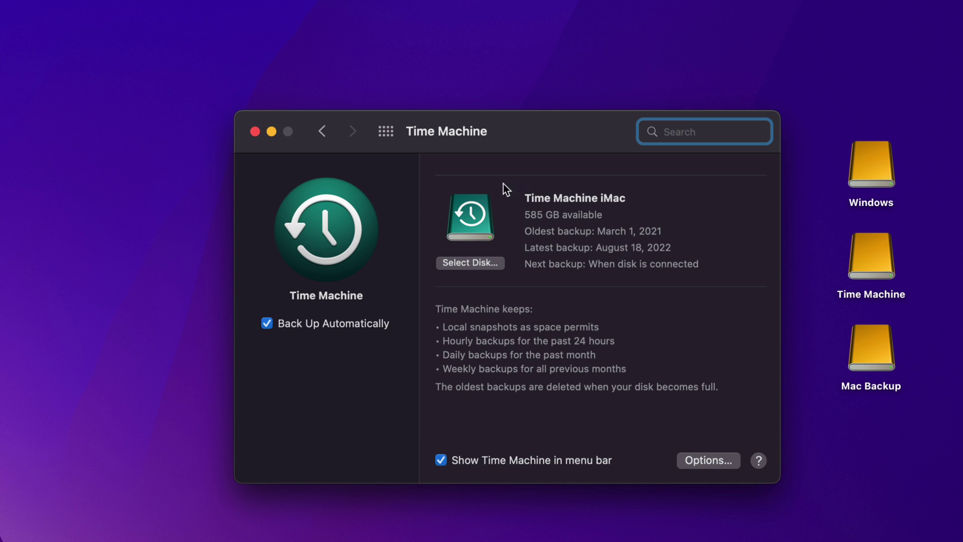
Add the 10 TB Time Machine partition as an unencrypted backup disk, using both it and the existing Time Machine iMac disk.
click(461, 263)
scroll(435, 300, down, 3)
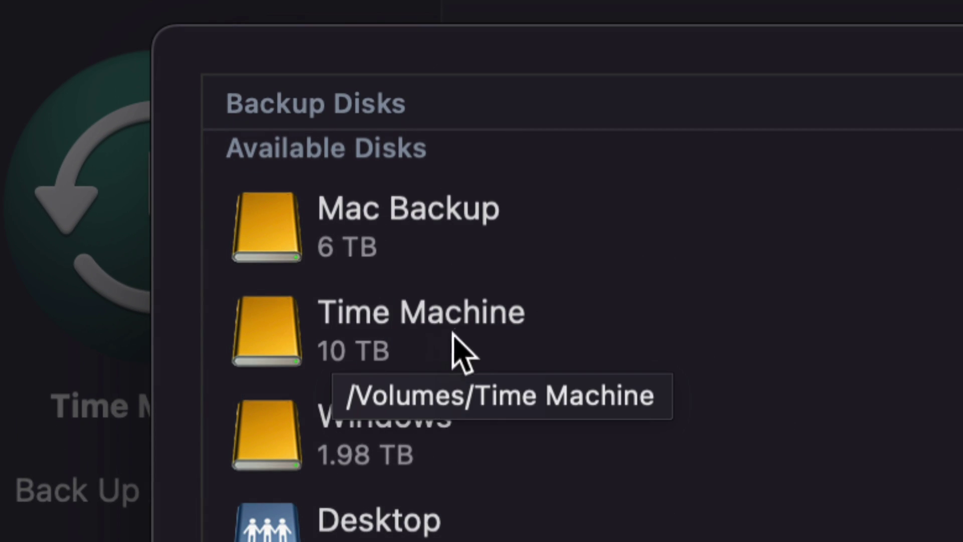
click(439, 342)
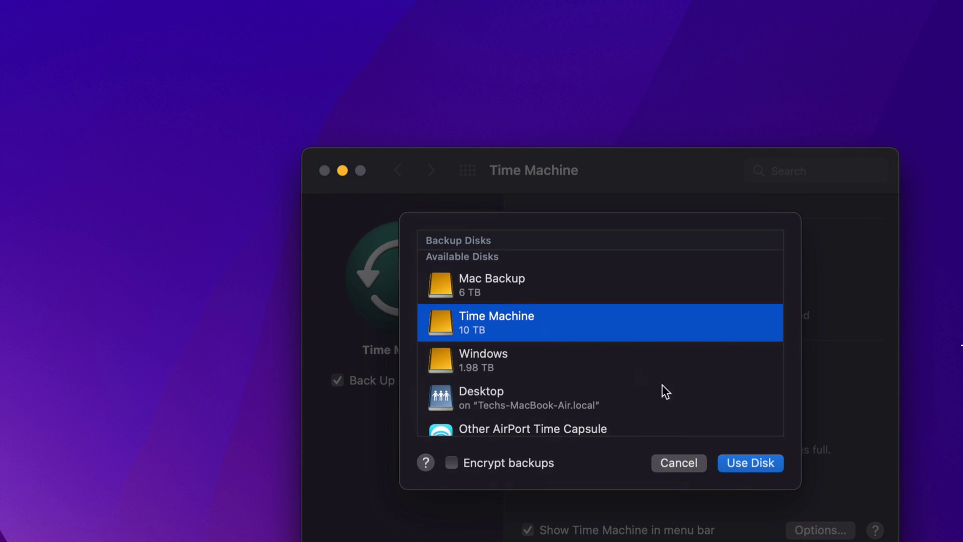
click(759, 462)
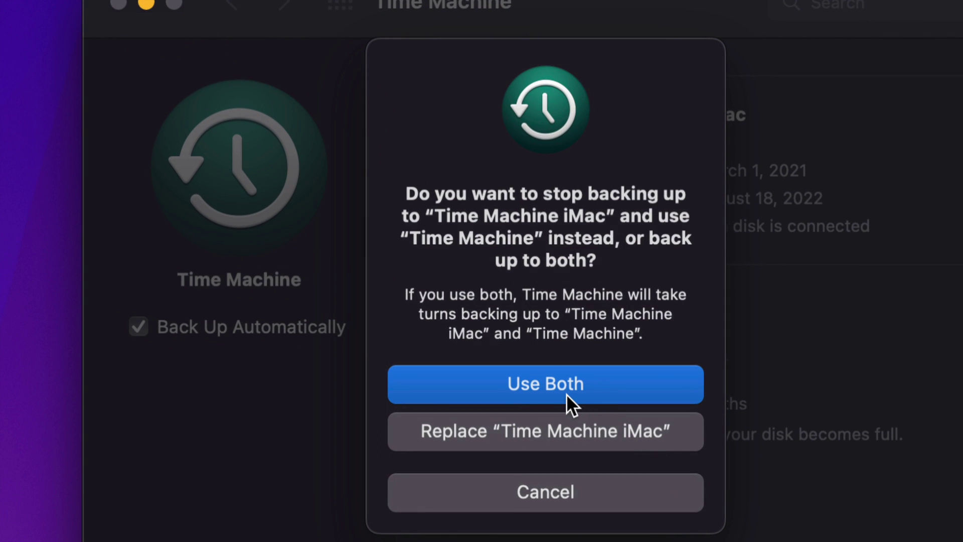
click(507, 383)
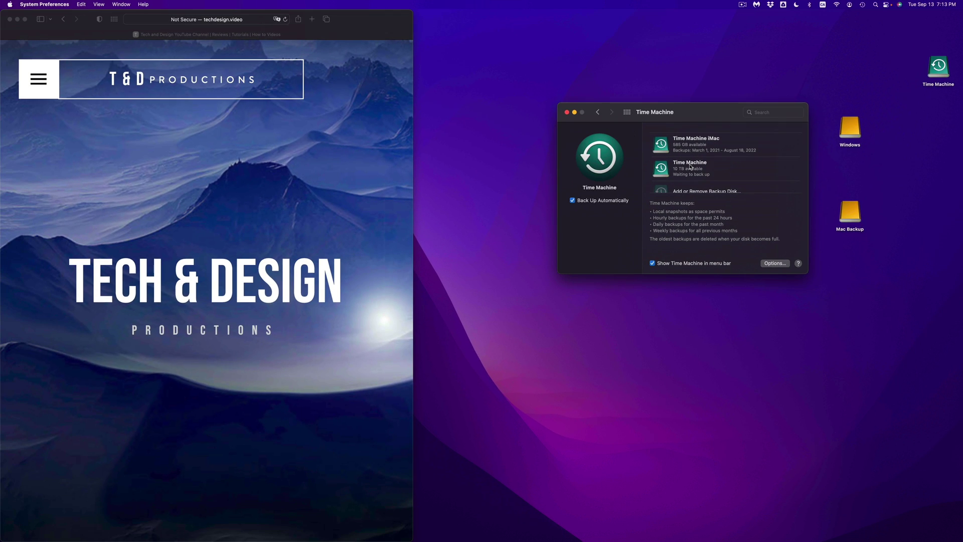
Turn off automatic backups and move the Time Machine settings window farther from the desktop drives.
click(573, 201)
drag(687, 118, 585, 124)
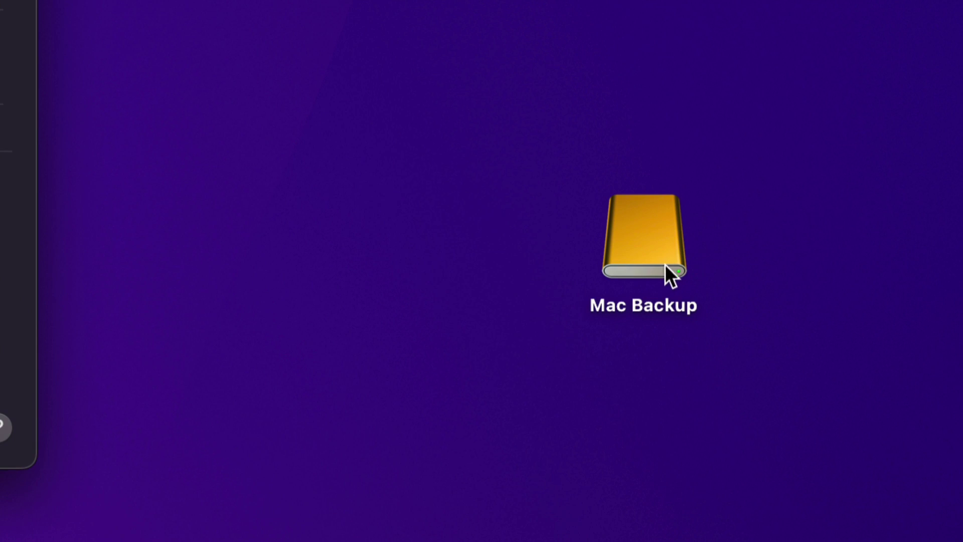
Highlight the Mac Backup drive on the desktop, move its icon slightly nearer the Time Machine settings window and clear the selection.
click(660, 265)
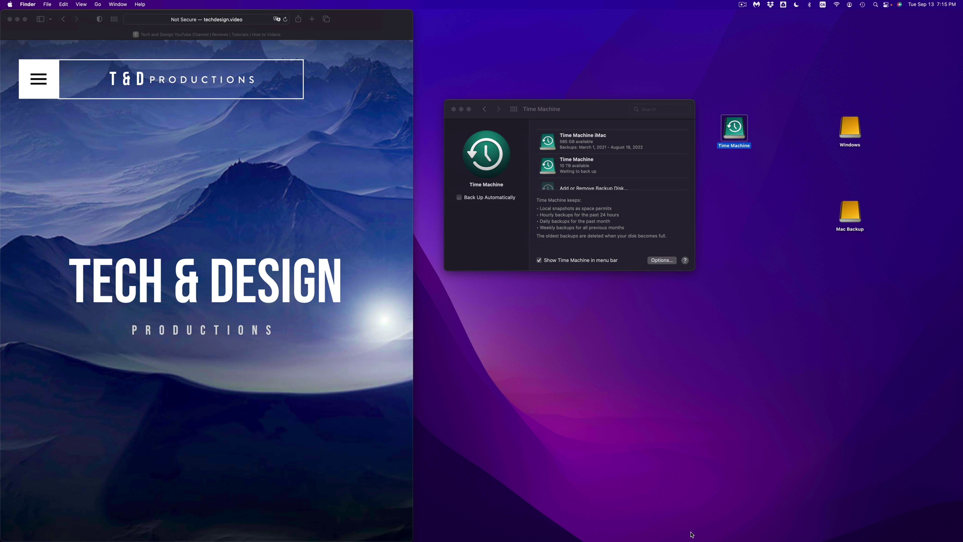
mouse_move(648, 540)
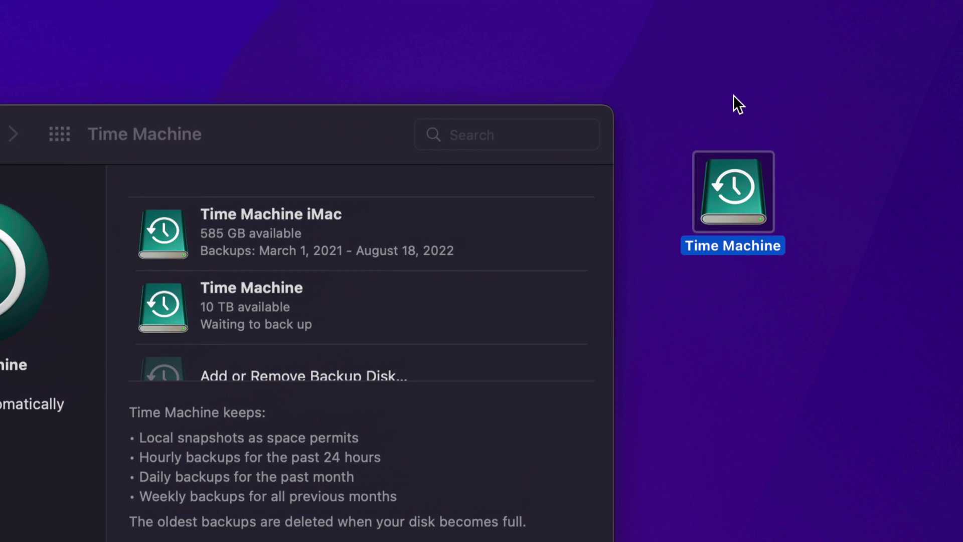
click(860, 194)
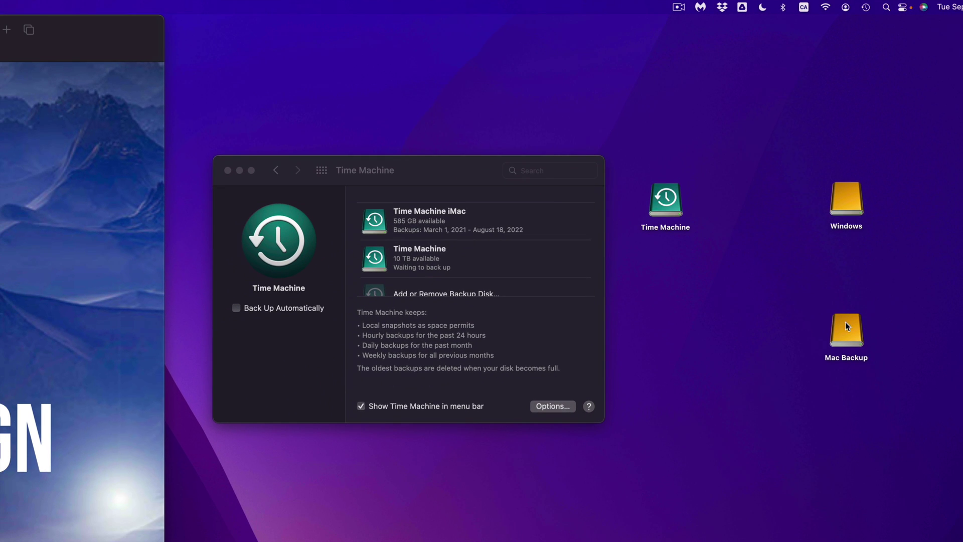
click(855, 336)
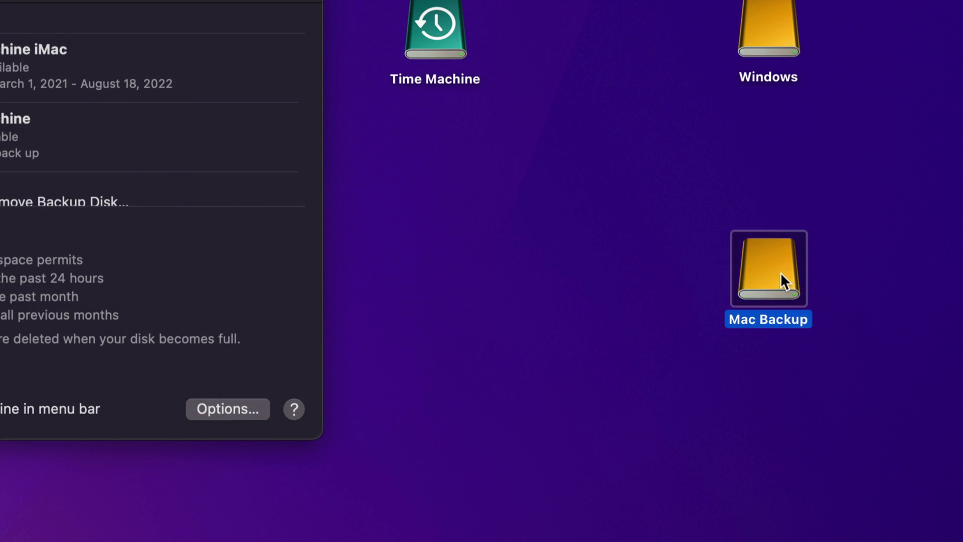
drag(780, 273, 694, 276)
click(731, 291)
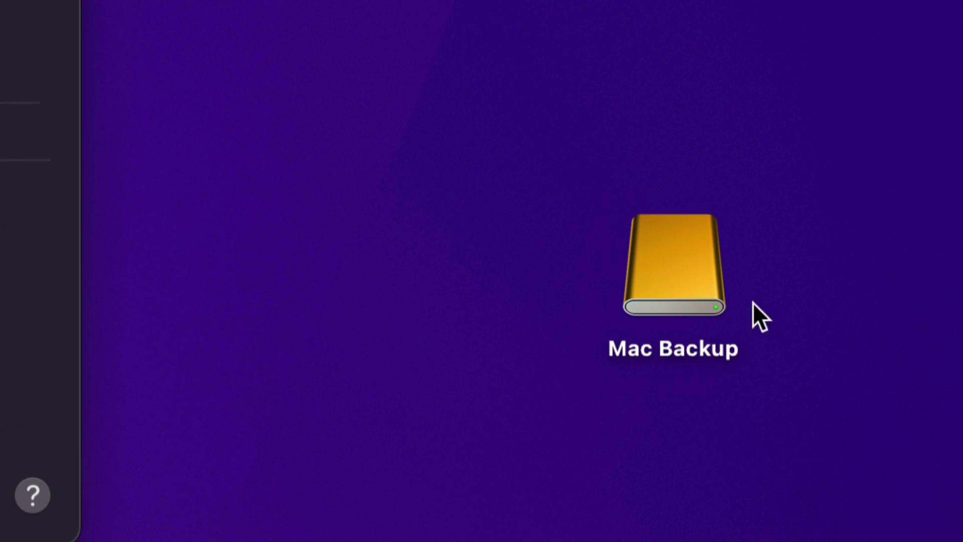
Highlight the Time Machine drive on the desktop, move its icon slightly lower and clear the selection.
click(576, 131)
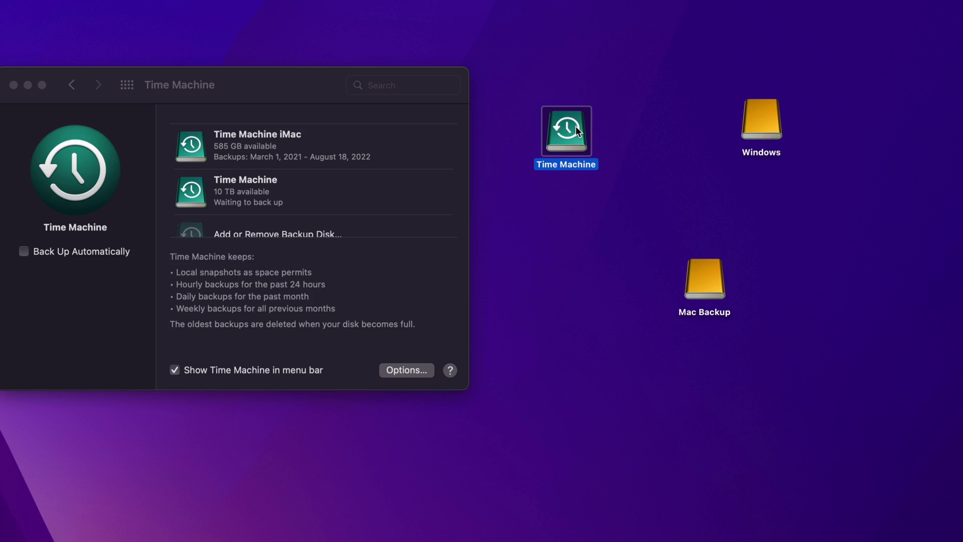
click(536, 87)
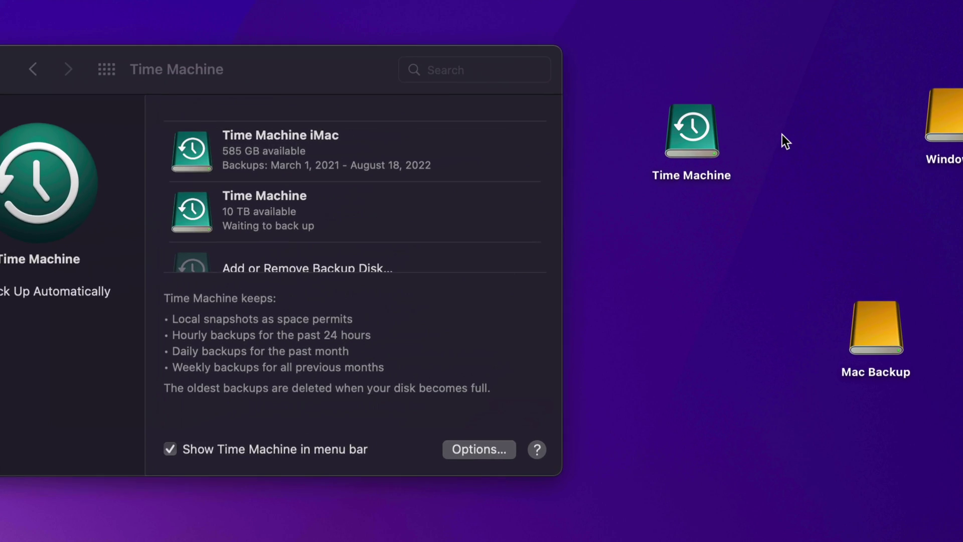
drag(704, 133, 705, 167)
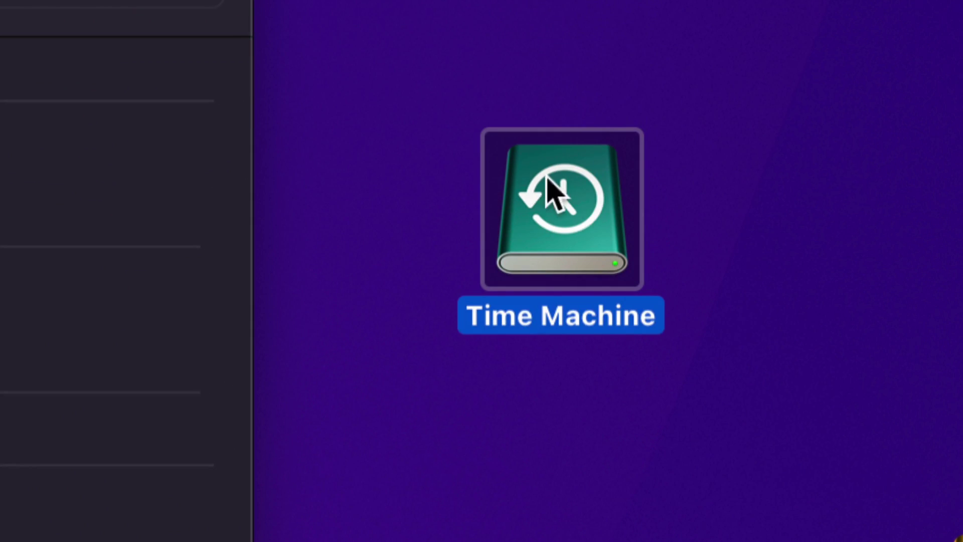
click(705, 235)
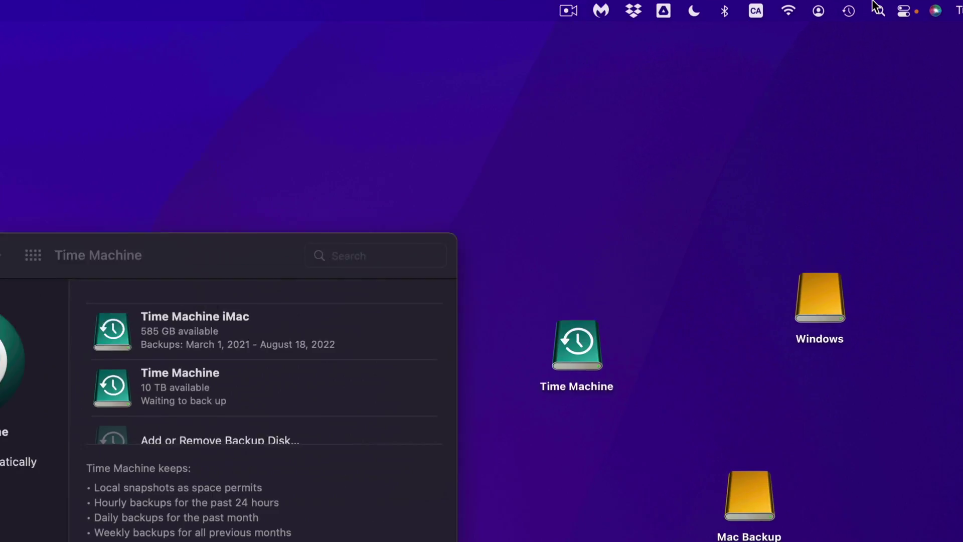
Start a Time Machine backup manually.
click(774, 43)
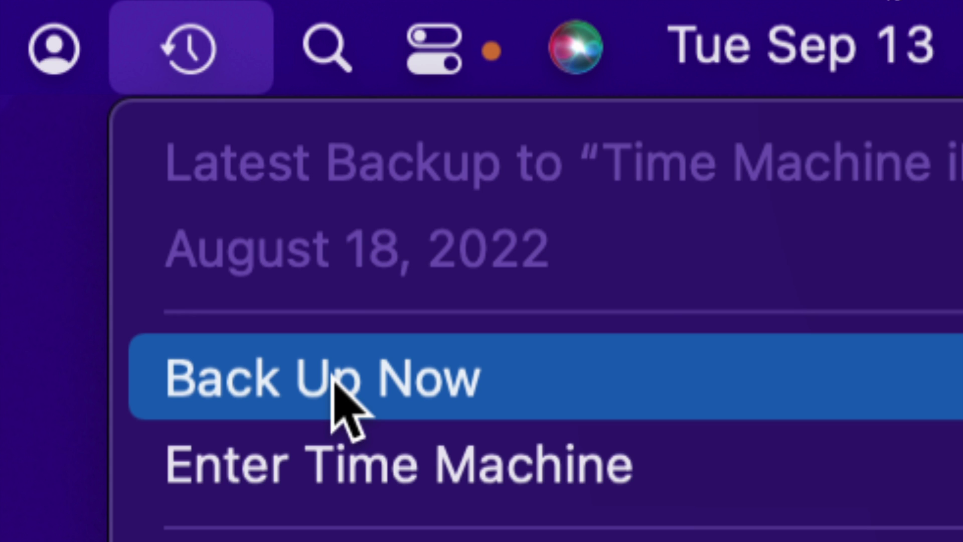
click(334, 383)
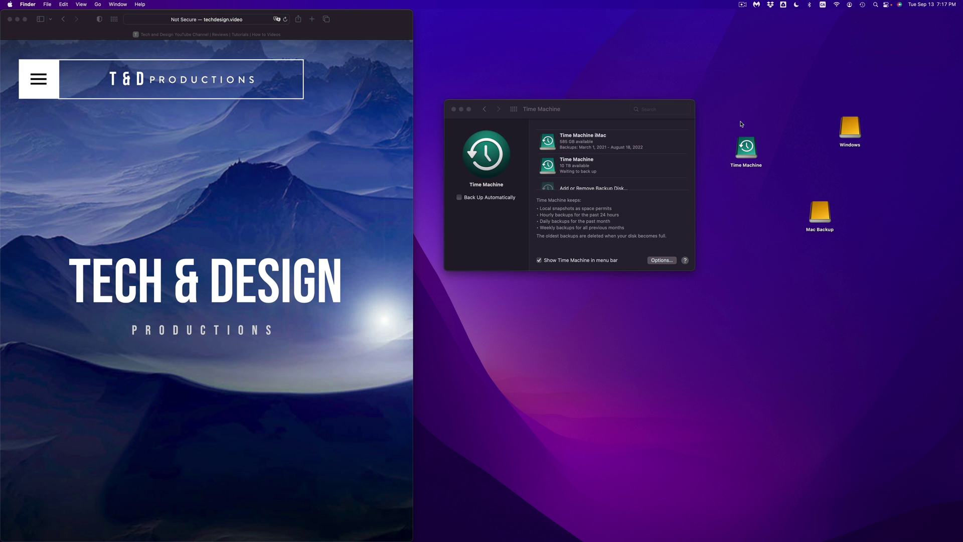